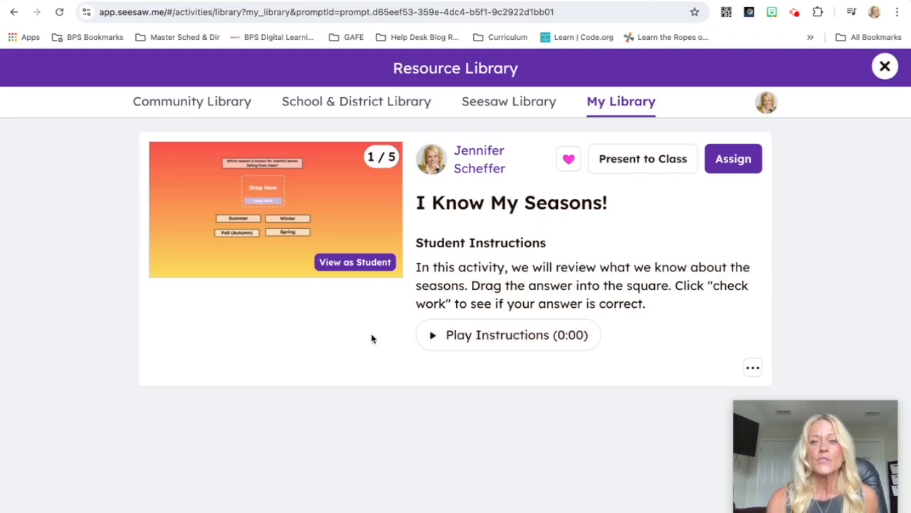
View the I Know My Seasons! activity as a student and look through the questions on all five pages
left_click(364, 205)
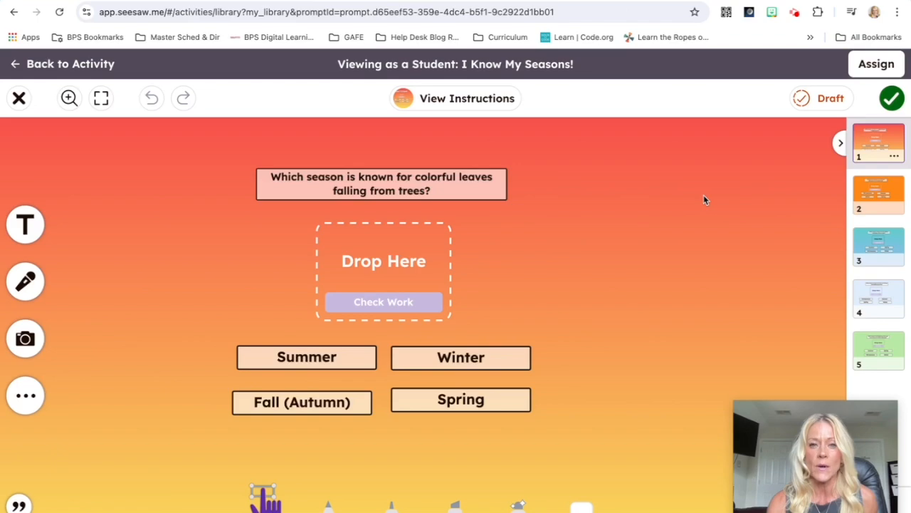
left_click(881, 194)
left_click(881, 247)
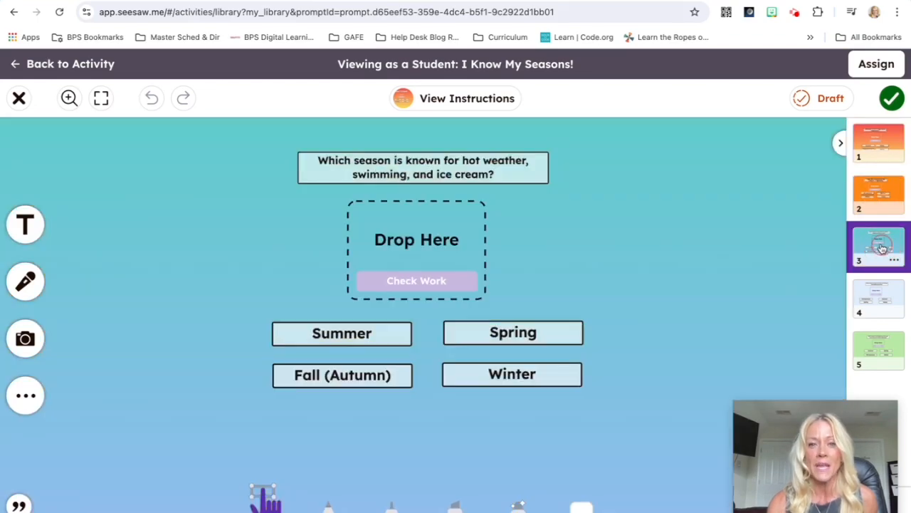
left_click(874, 295)
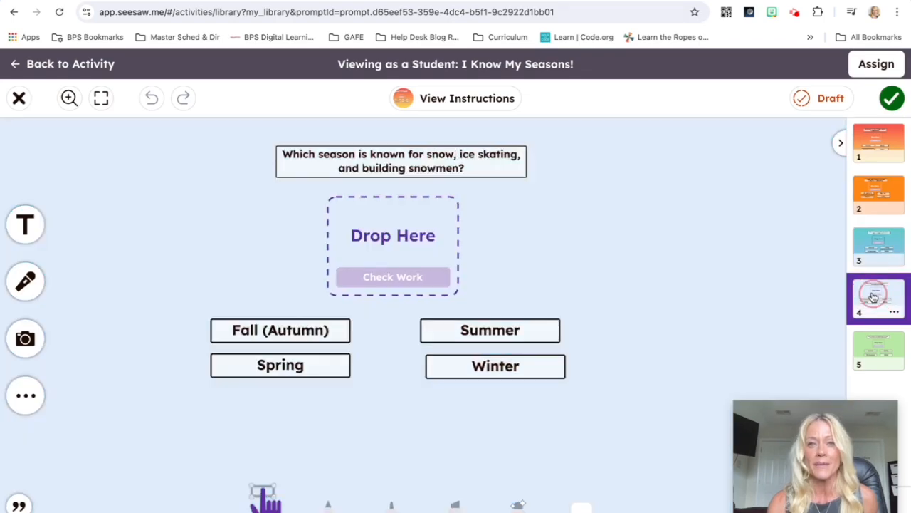
left_click(881, 348)
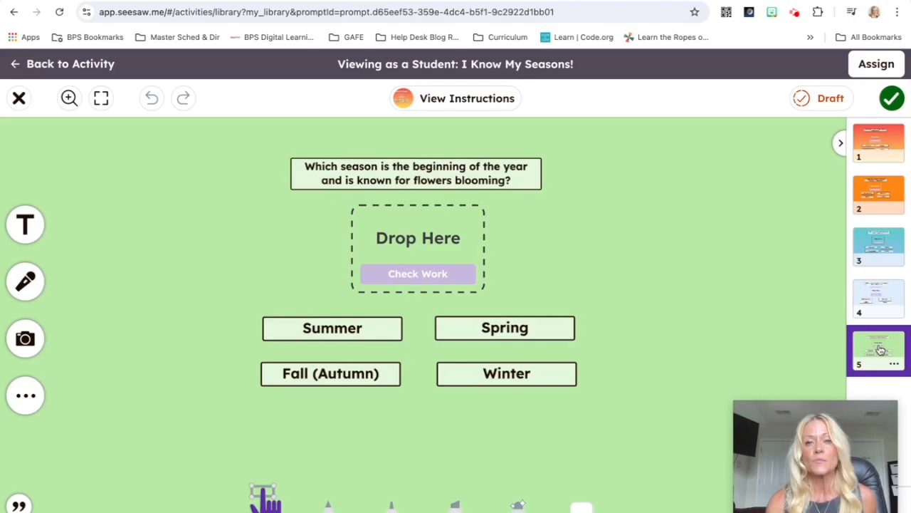
left_click(881, 297)
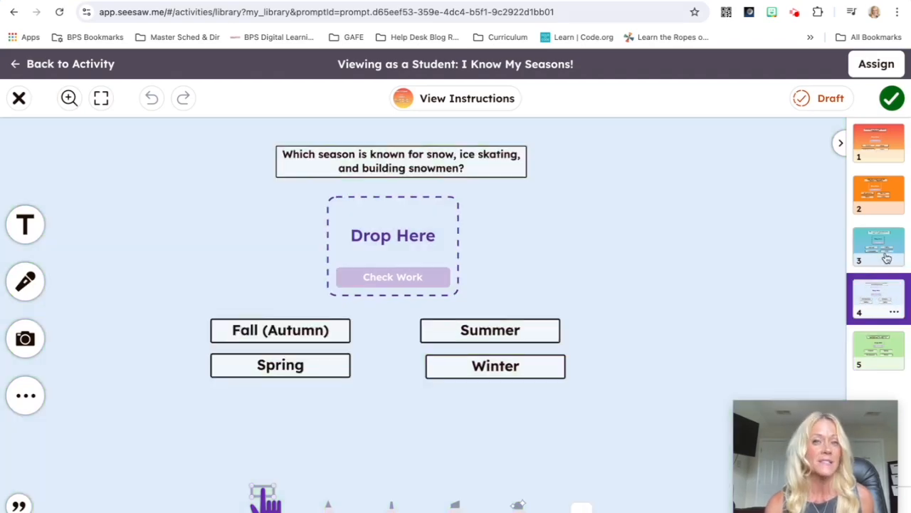
left_click(887, 258)
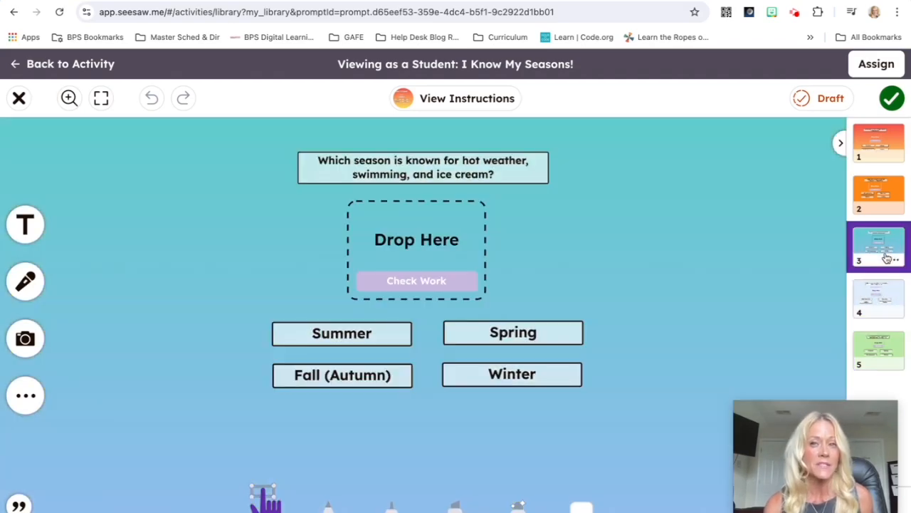
left_click(878, 199)
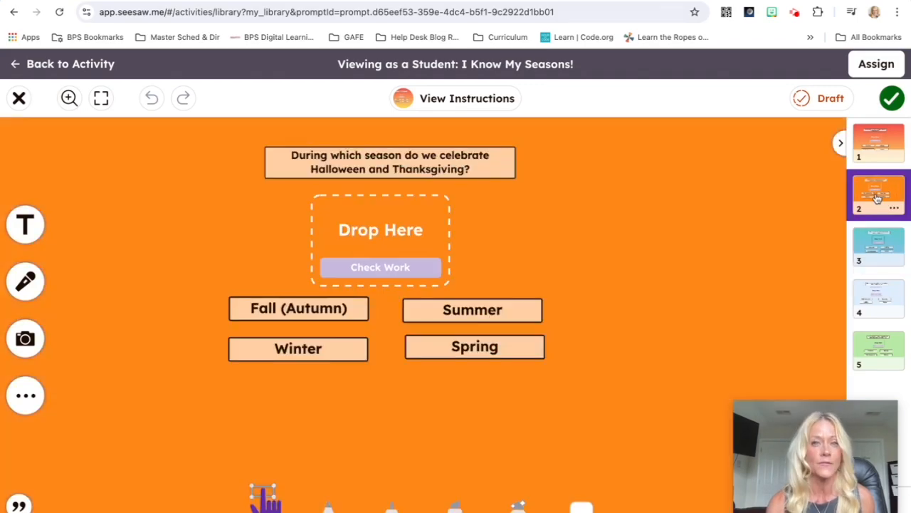
left_click(881, 155)
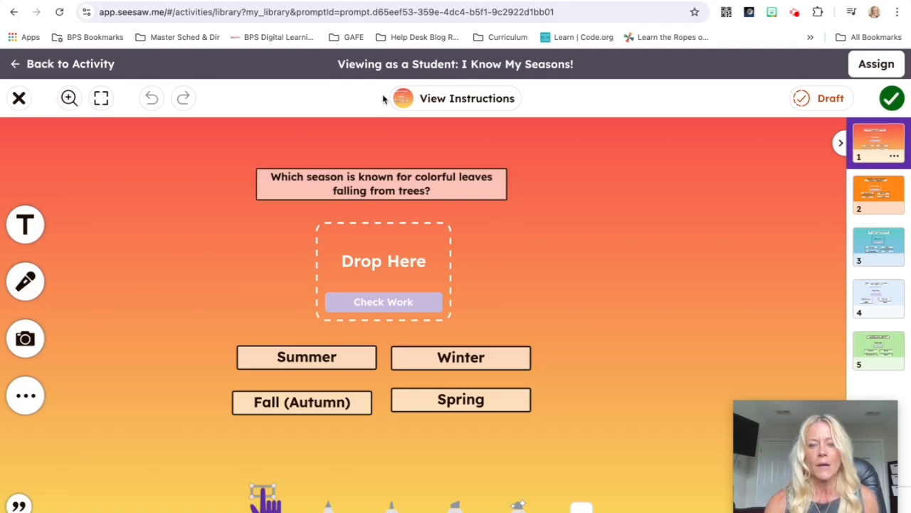
Read the activity's student instructions, close them, and return to the activity's library entry
left_click(438, 103)
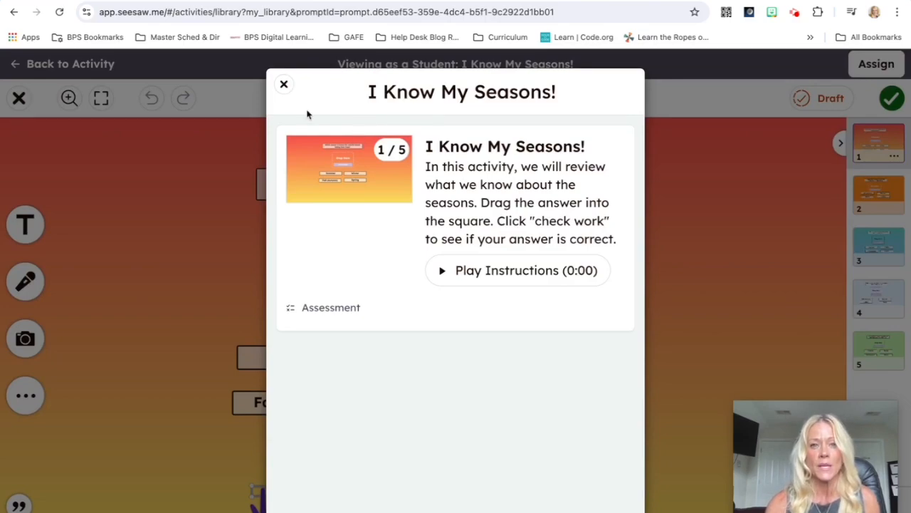
left_click(282, 90)
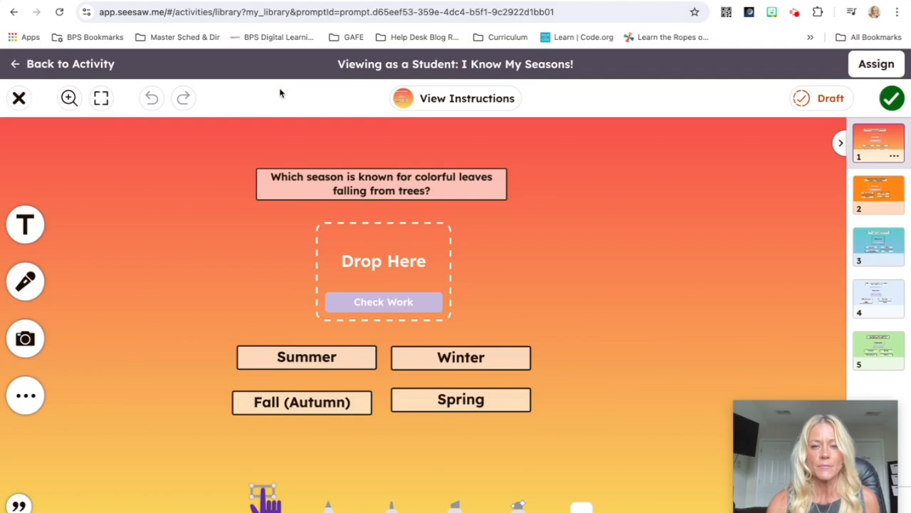
left_click(61, 67)
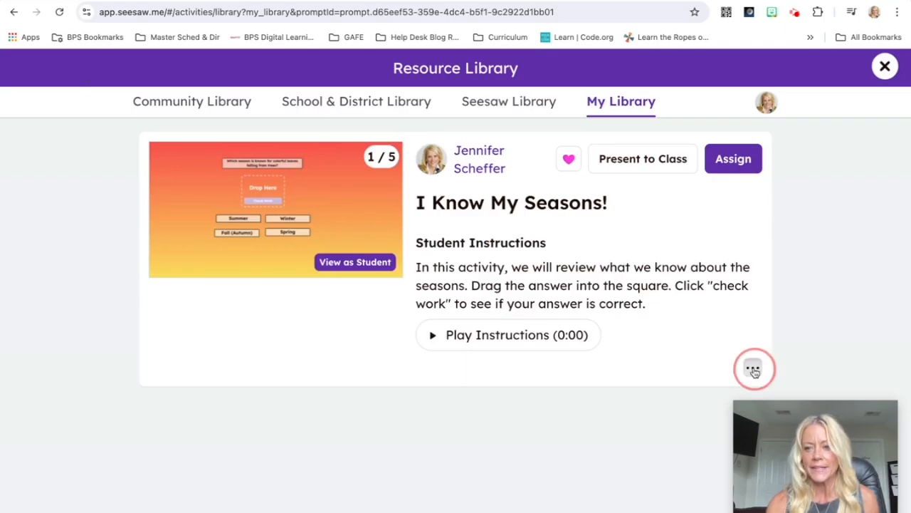
Edit the I Know My Seasons! activity and open its attached five-page response template
left_click(752, 368)
left_click_drag(786, 402, 807, 243)
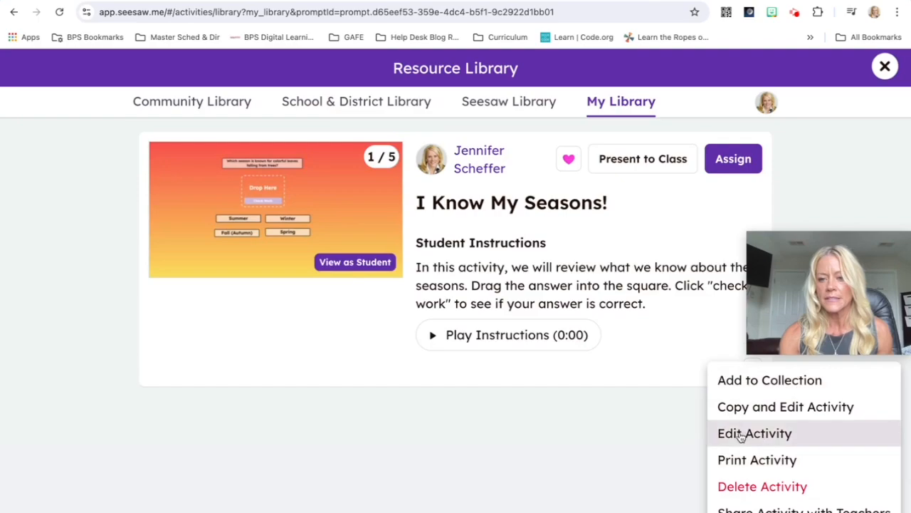
left_click(740, 432)
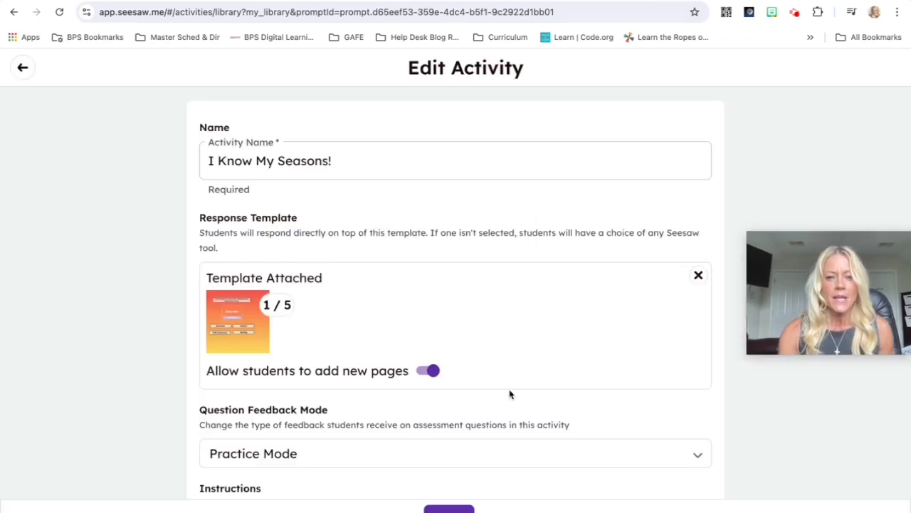
scroll(508, 392, "down", 2)
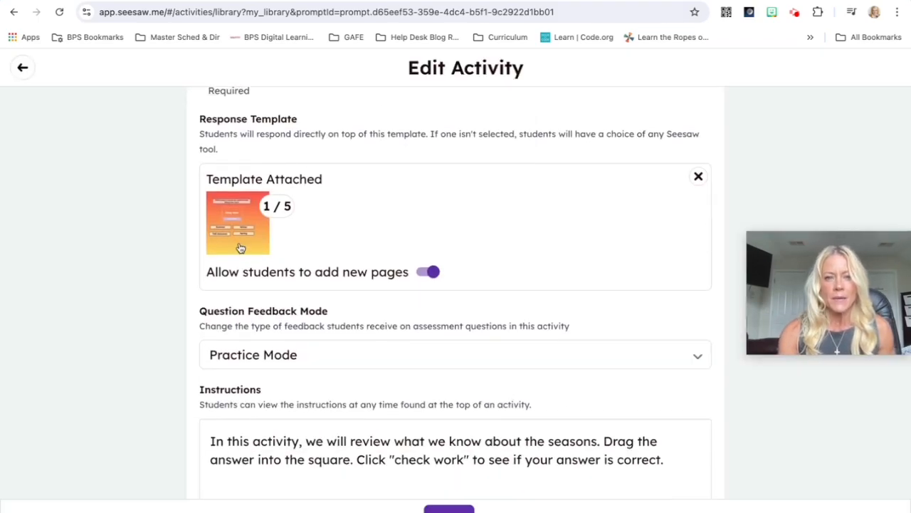
scroll(297, 249, "up", 2)
scroll(240, 249, "down", 1)
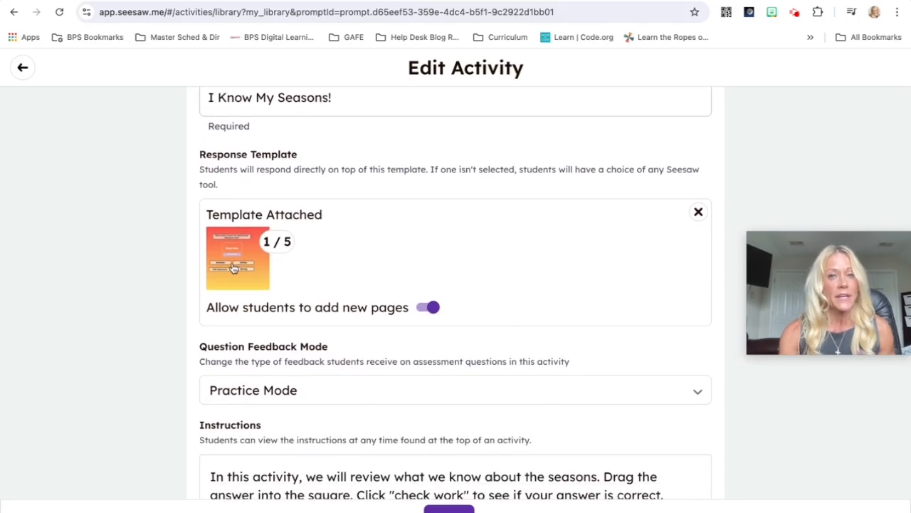
left_click(235, 267)
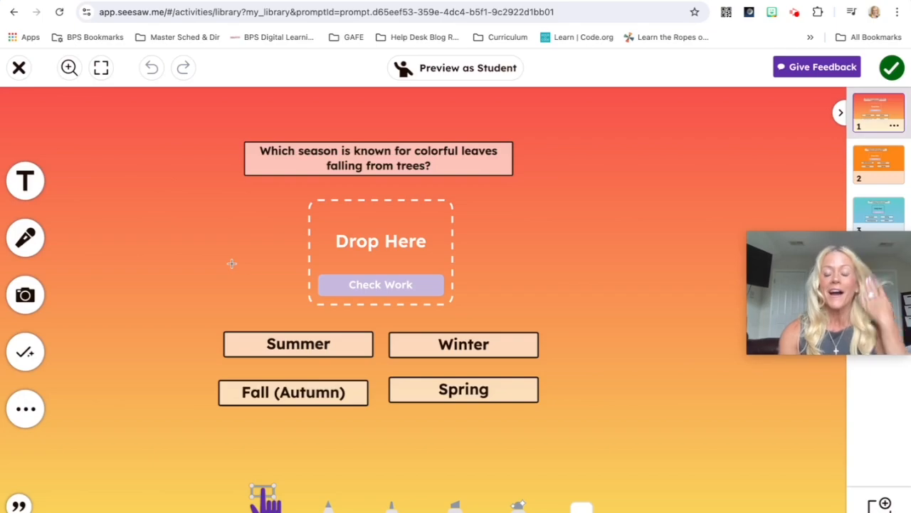
mouse_move(759, 314)
left_click_drag(777, 314, 738, 434)
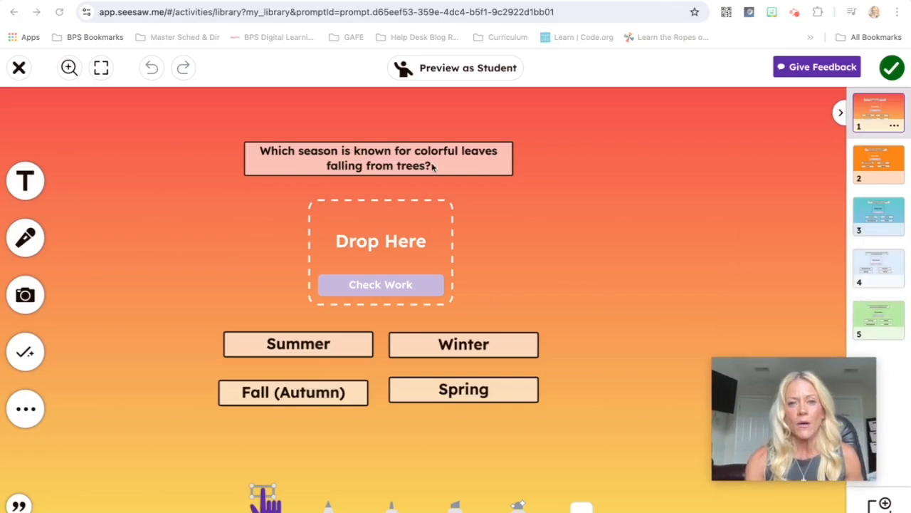
Enlarge the colorful leaves question box on page 1, shrink it to slightly wider than its original size, and deselect it
left_click(403, 157)
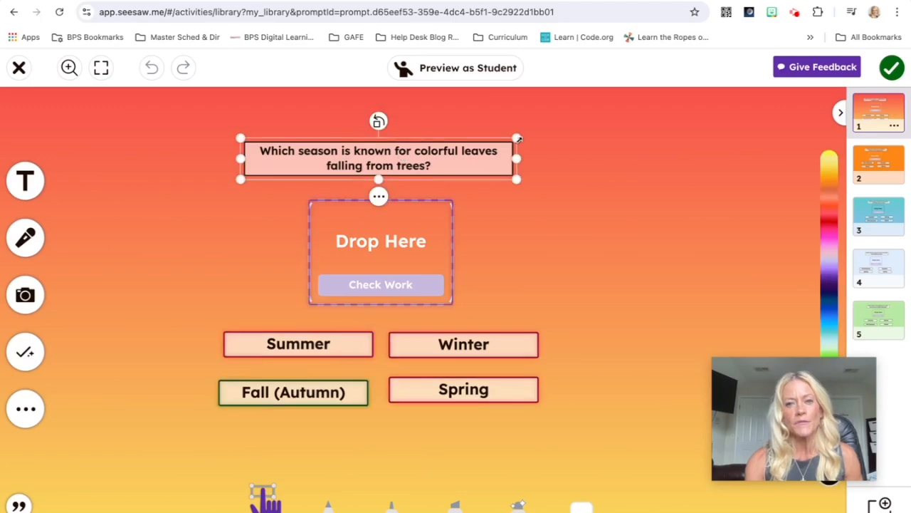
left_click(538, 86)
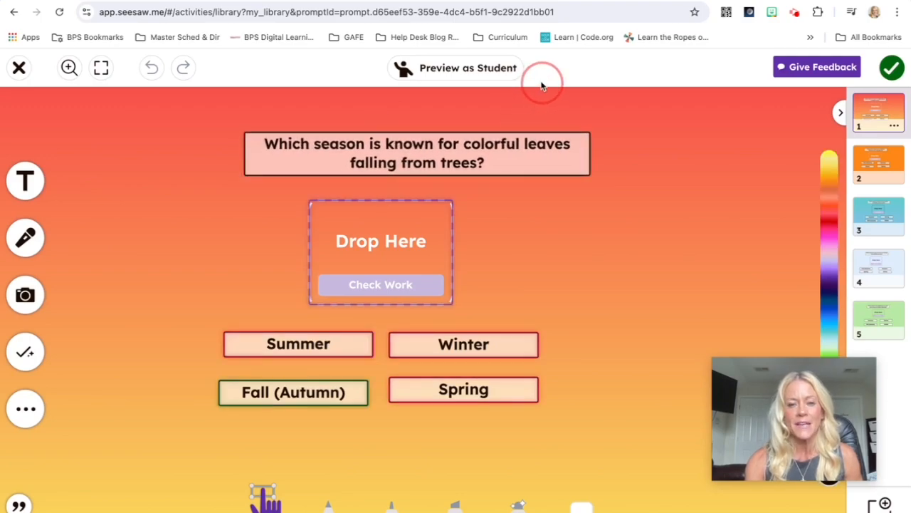
left_click(503, 110)
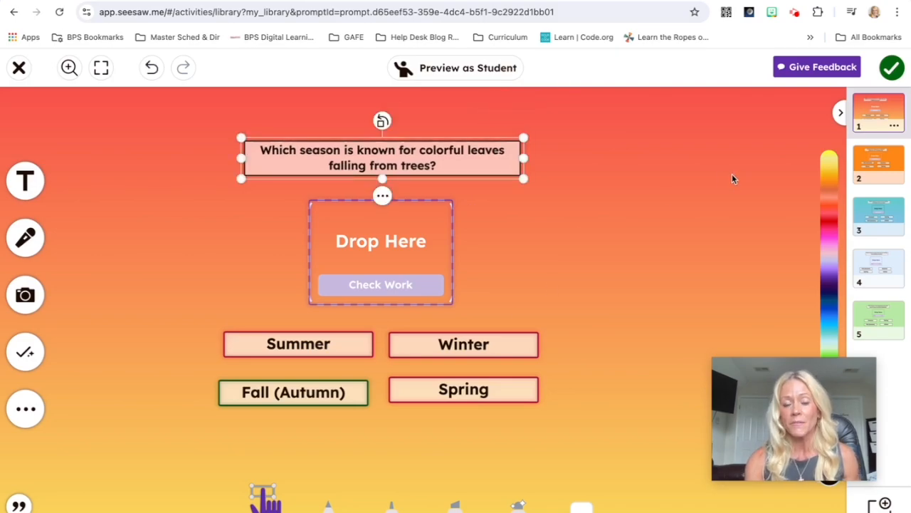
left_click(680, 207)
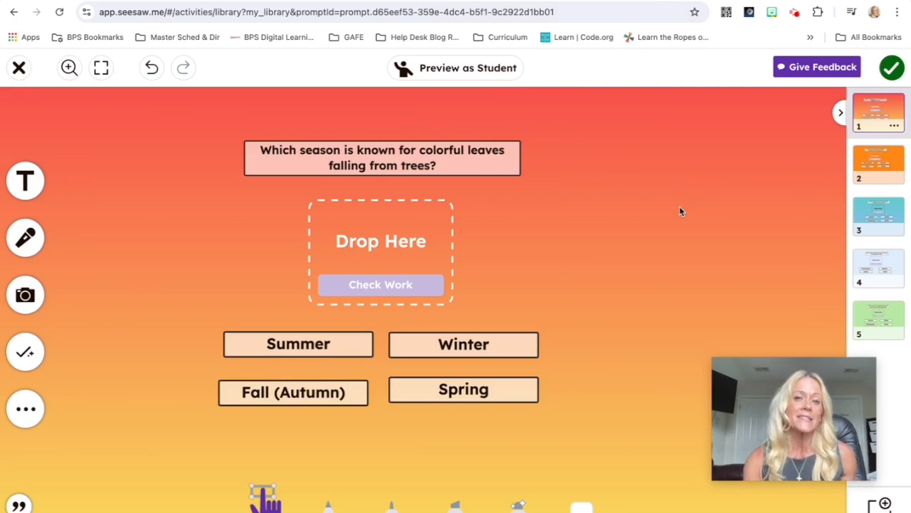
Browse the background colors and patterns offered for page 1, and close the choices without picking one
left_click(24, 412)
left_click(83, 409)
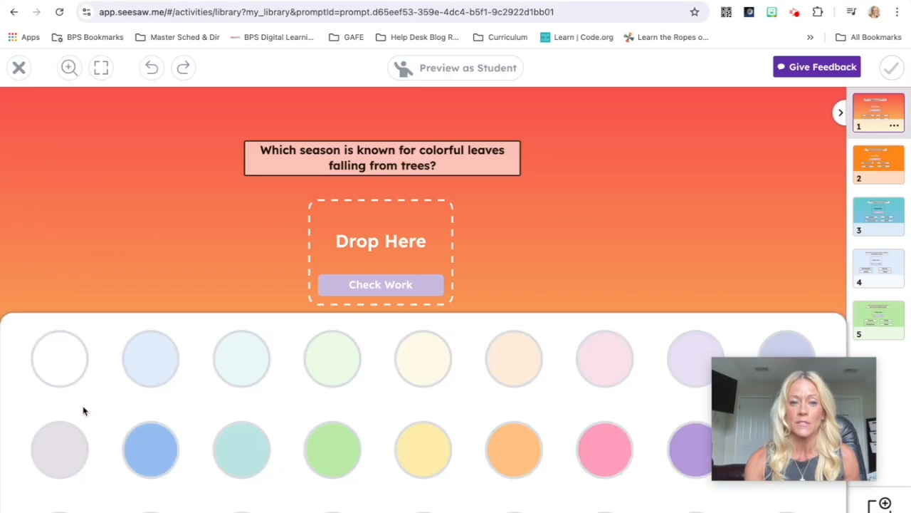
scroll(163, 400, "down", 5)
scroll(163, 401, "down", 2)
scroll(163, 401, "up", 10)
left_click(153, 239)
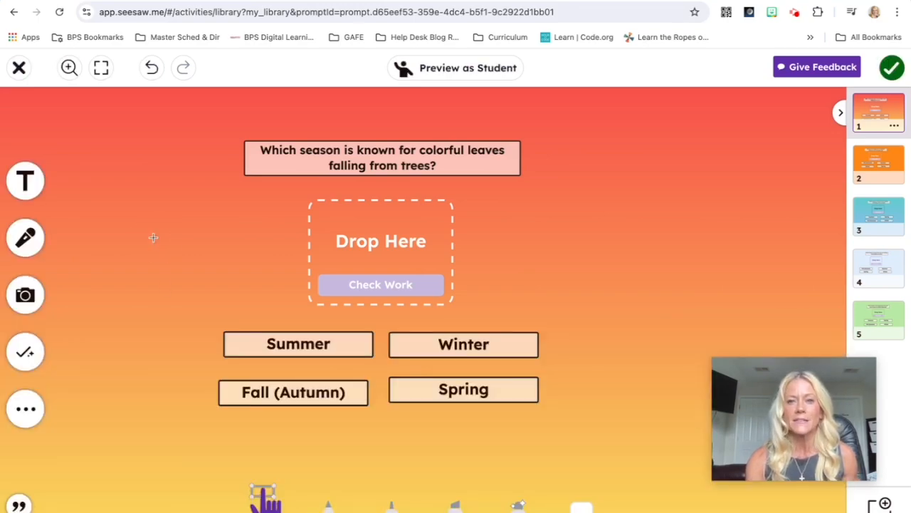
Review the questions and page designs on template pages 2 through 5, and return to page 1
left_click(875, 165)
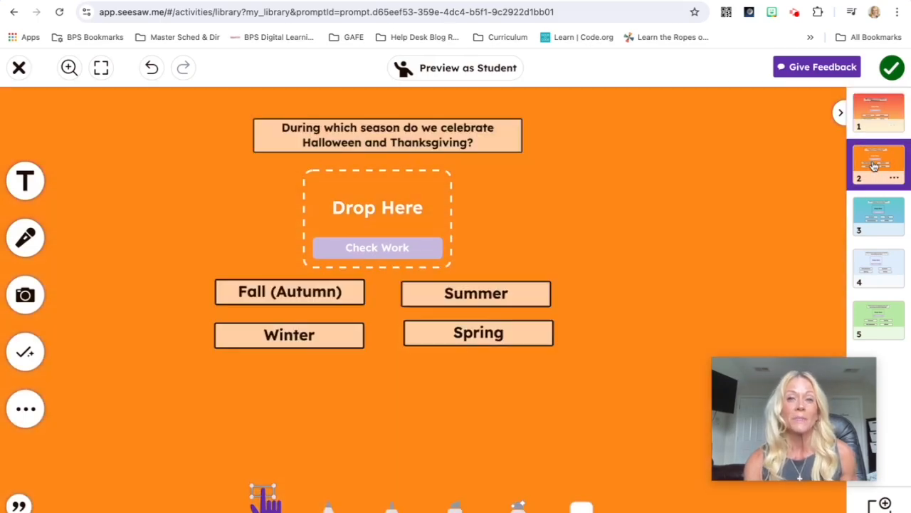
left_click_drag(763, 392, 703, 431)
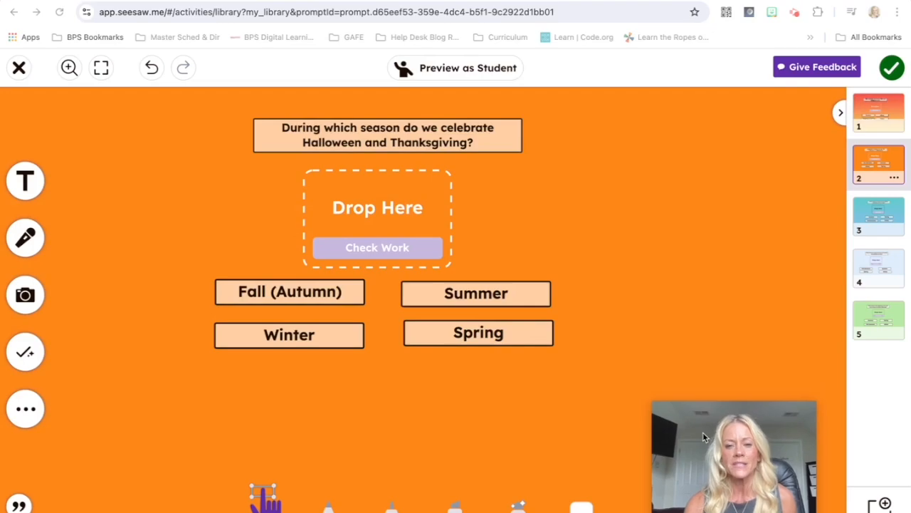
left_click(871, 219)
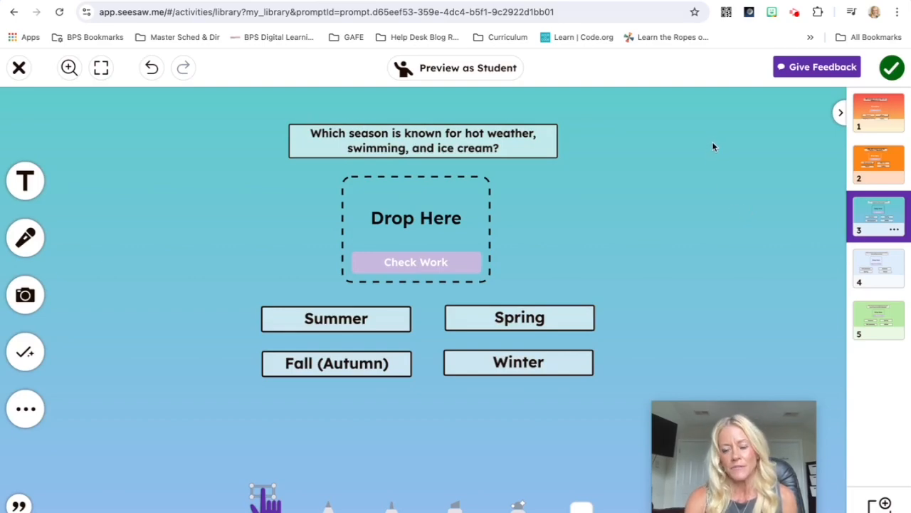
left_click(873, 266)
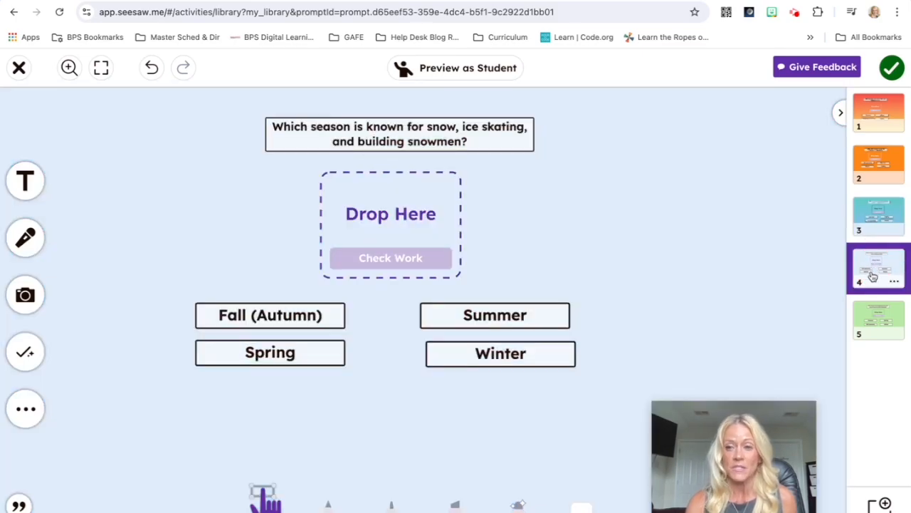
left_click(873, 321)
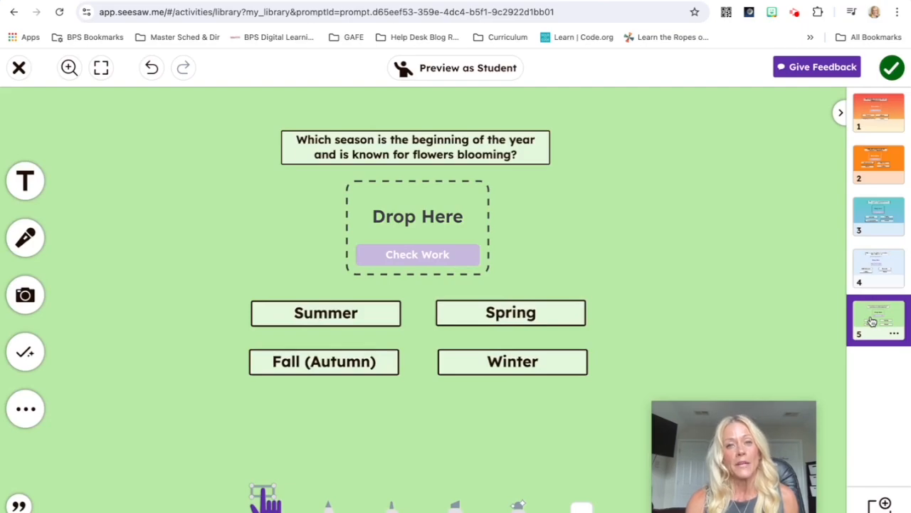
left_click(880, 172)
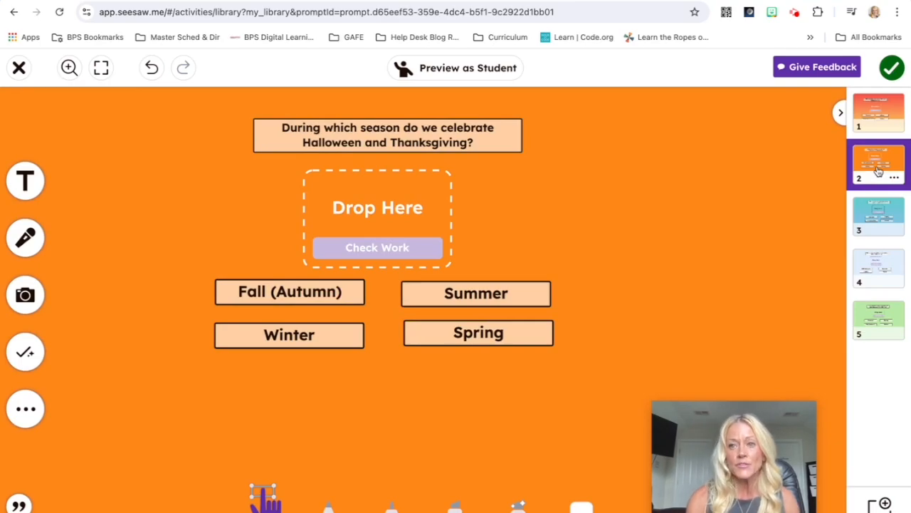
left_click(886, 115)
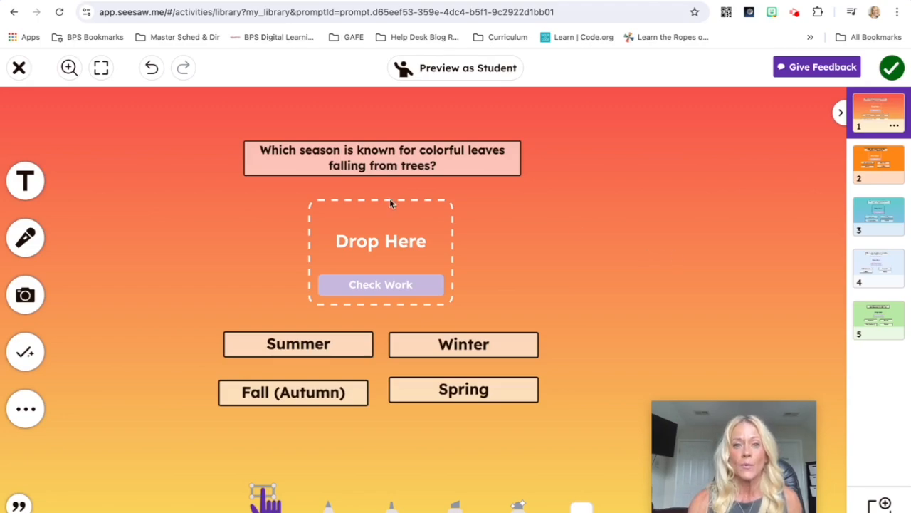
Test page 1 by checking Summer in the drop box, and check again with Fall (Autumn) added beside it
left_click_drag(304, 348, 384, 240)
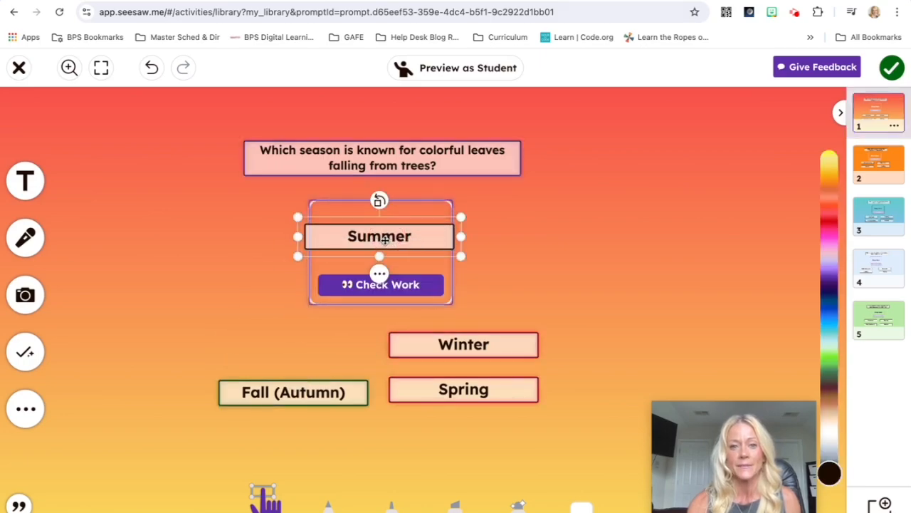
left_click(358, 290)
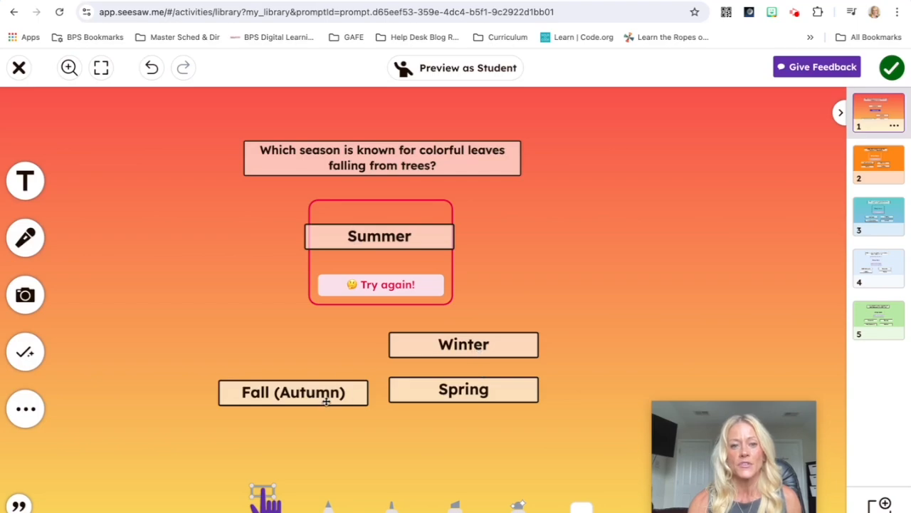
left_click_drag(325, 397, 410, 264)
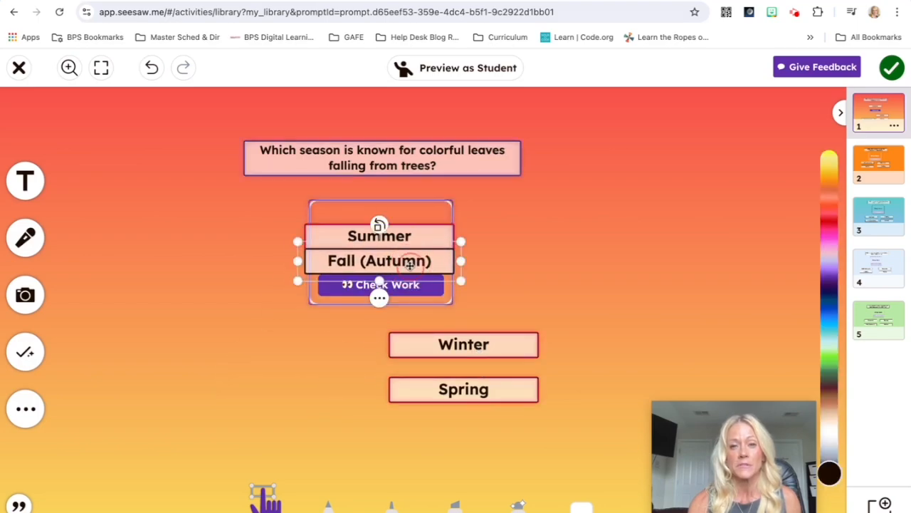
left_click(352, 291)
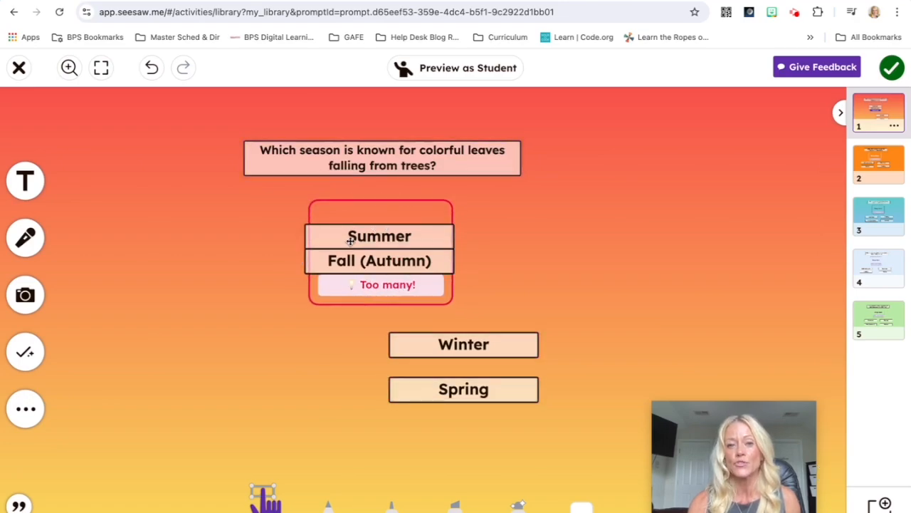
Return Summer to the answer choices, check Fall (Autumn) on its own, and reposition it higher inside the drop box
left_click_drag(348, 236, 271, 343)
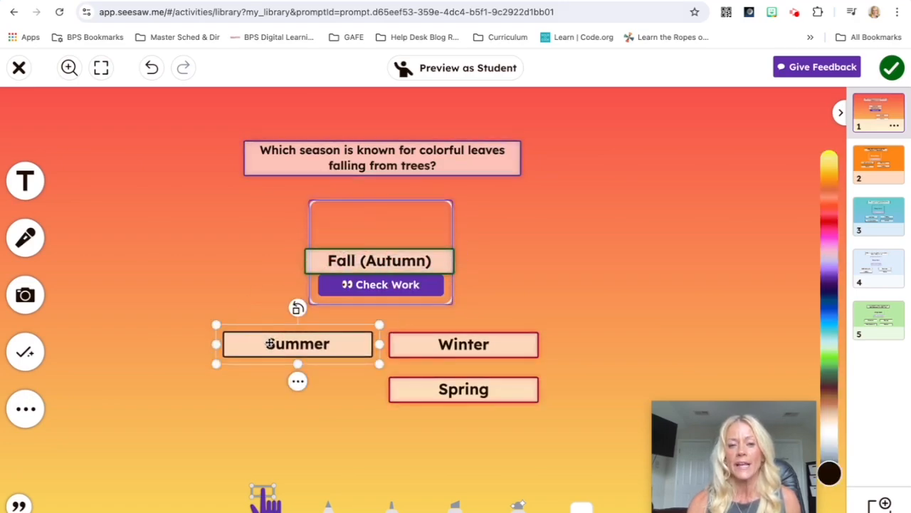
left_click(358, 288)
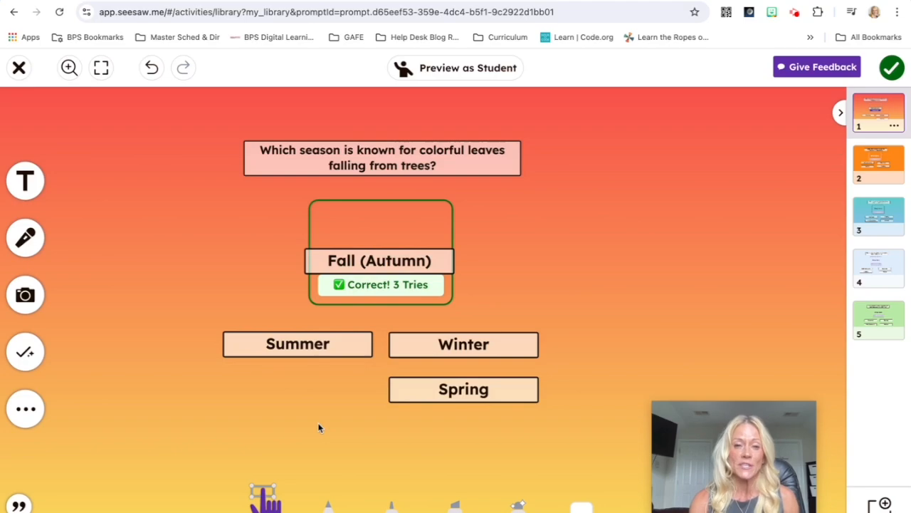
left_click_drag(382, 263, 377, 241)
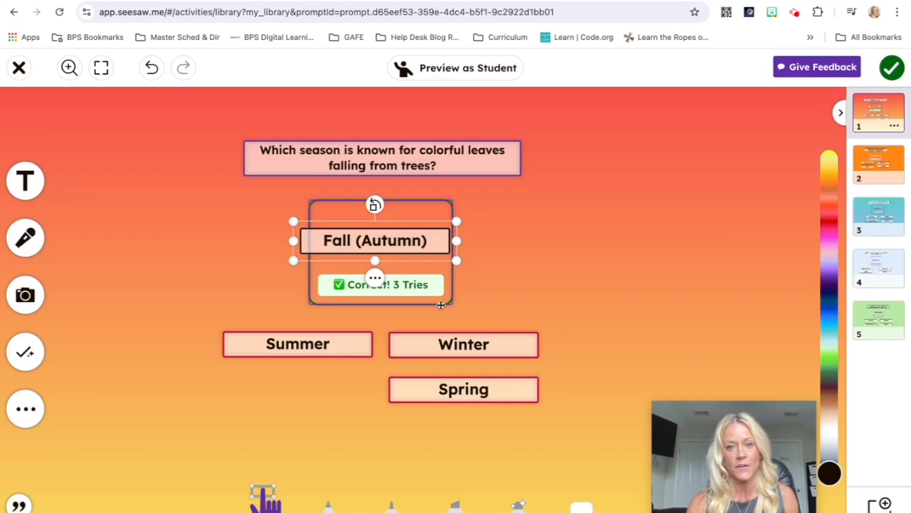
left_click(484, 302)
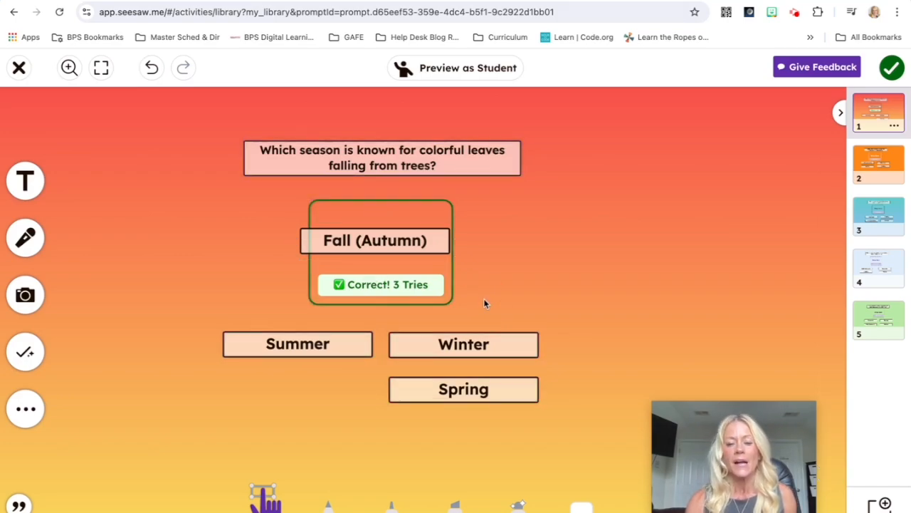
On page 2, place Fall (Autumn) in the drop box of the Halloween and Thanksgiving question and deselect it
left_click(878, 164)
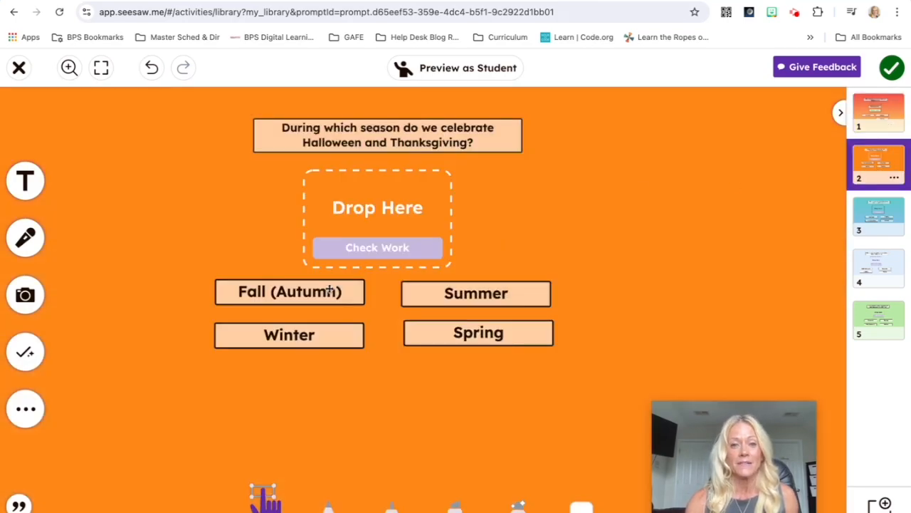
left_click_drag(318, 294, 400, 205)
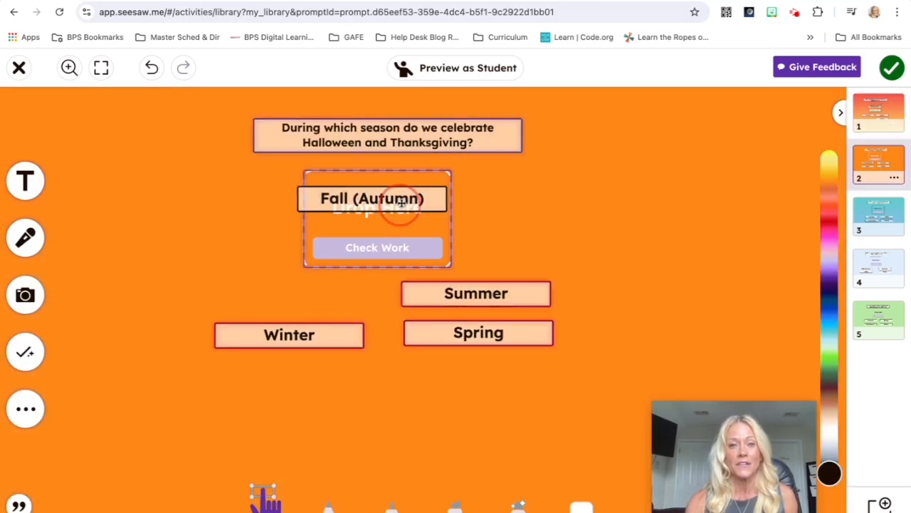
left_click(535, 218)
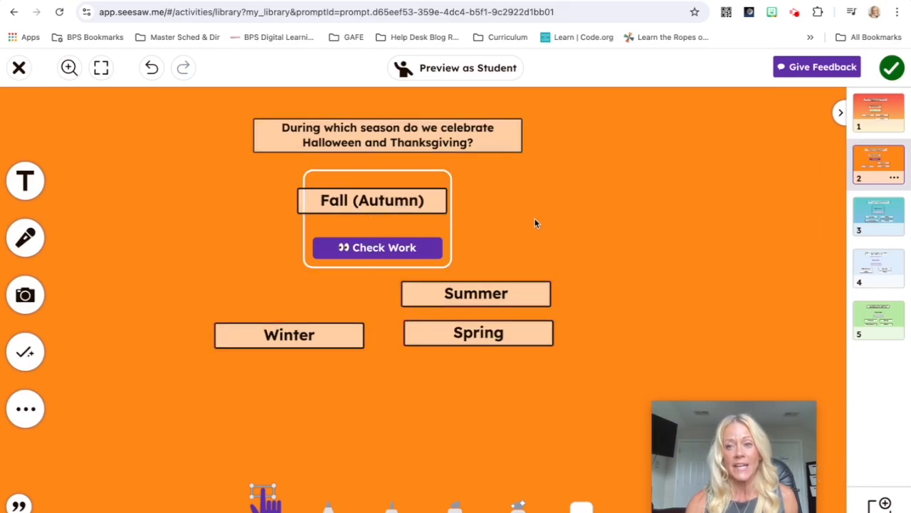
On page 3, look at the text style options for the Spring answer and close them without changing anything
left_click(869, 219)
left_click(535, 318)
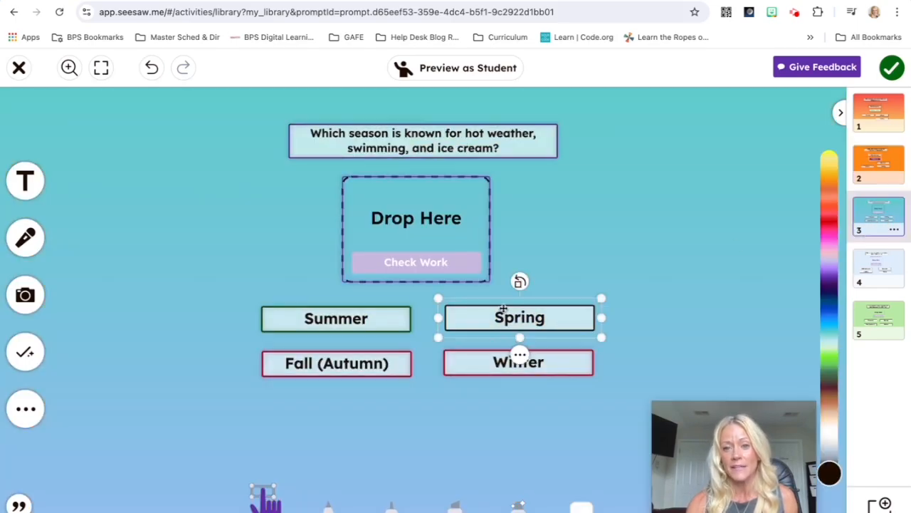
left_click(520, 355)
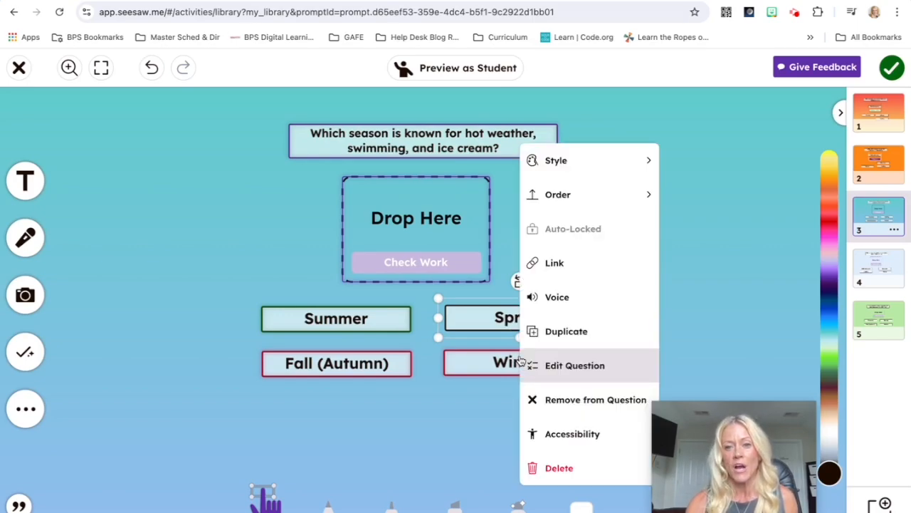
mouse_move(578, 163)
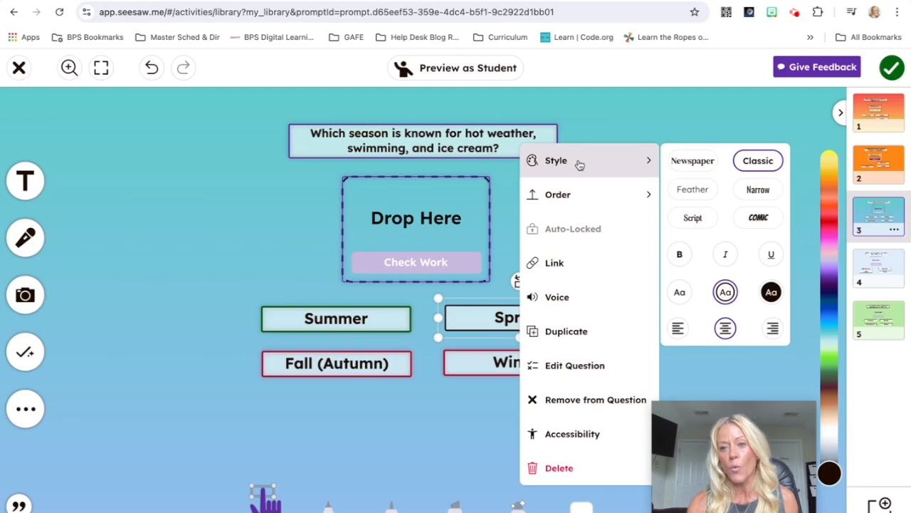
left_click(596, 117)
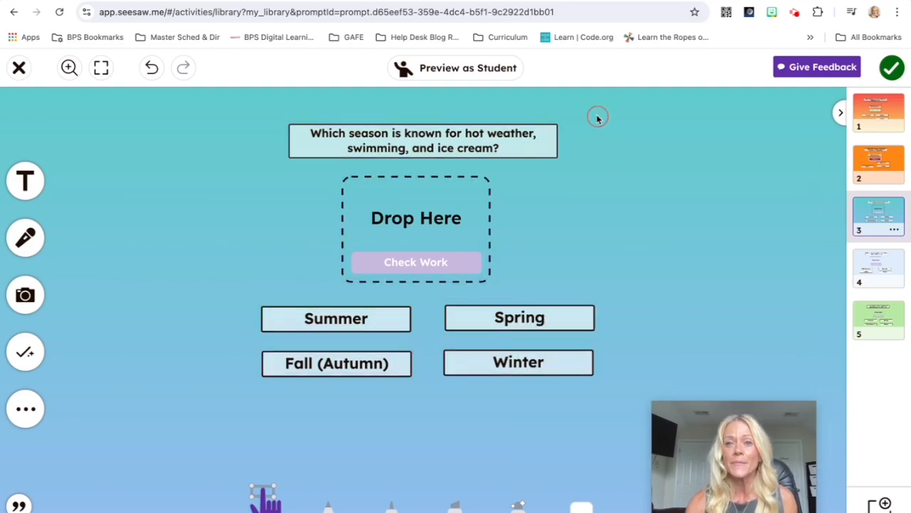
Look over the questions on pages 4 and 5 and return to page 1
left_click(880, 271)
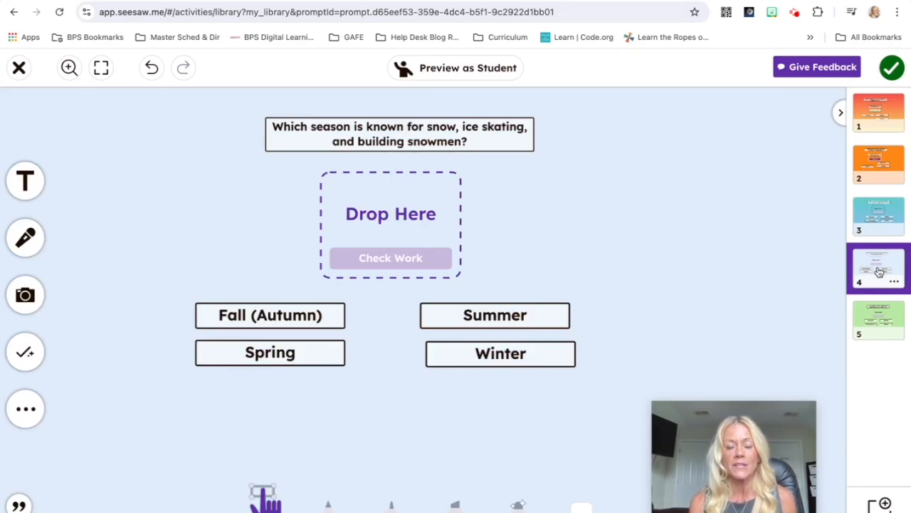
left_click(869, 321)
left_click(877, 121)
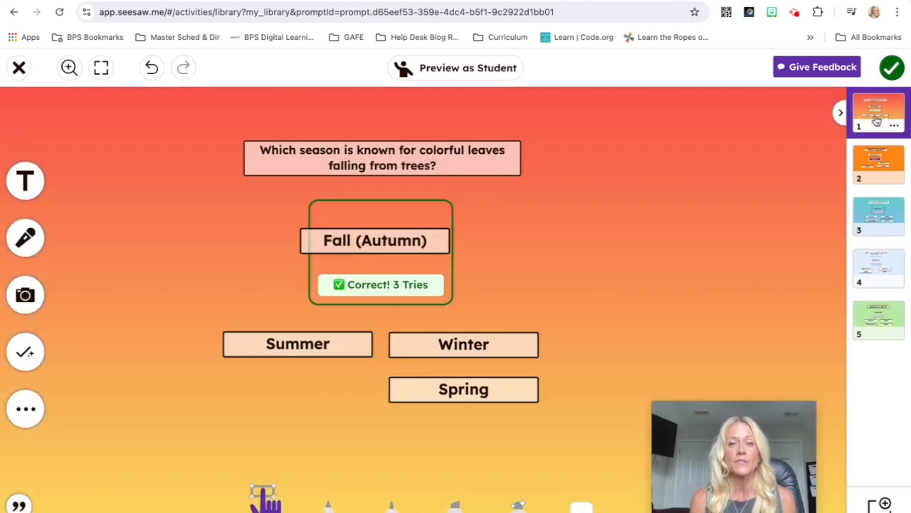
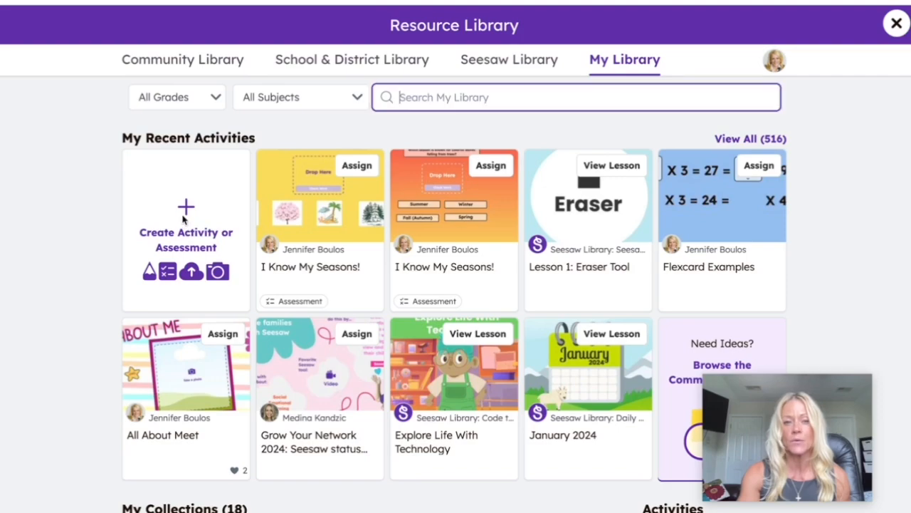
Create a new activity named I Know My Seasons! with an Assessment response template
left_click(185, 206)
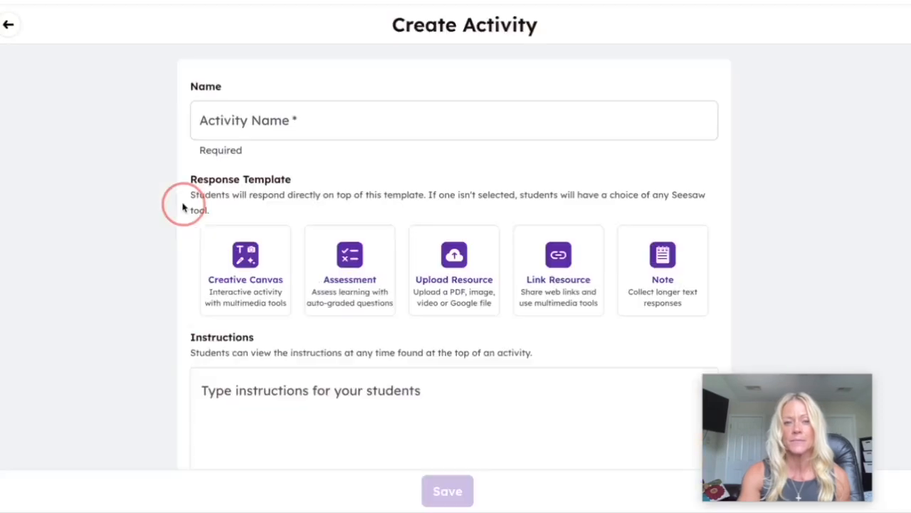
left_click(244, 128)
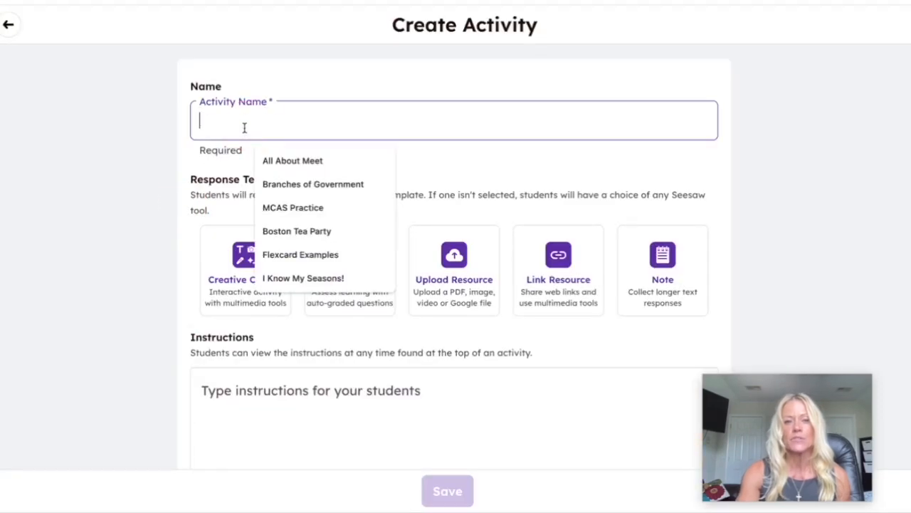
left_click(277, 281)
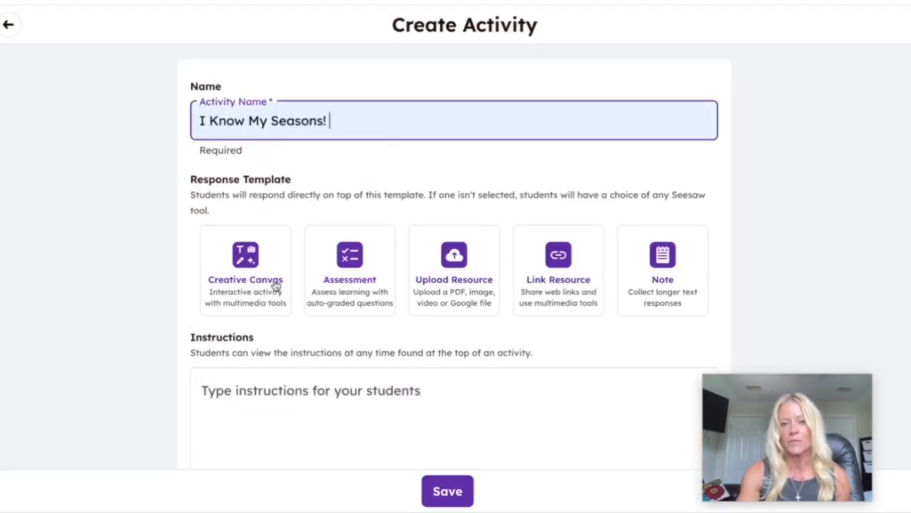
left_click(349, 268)
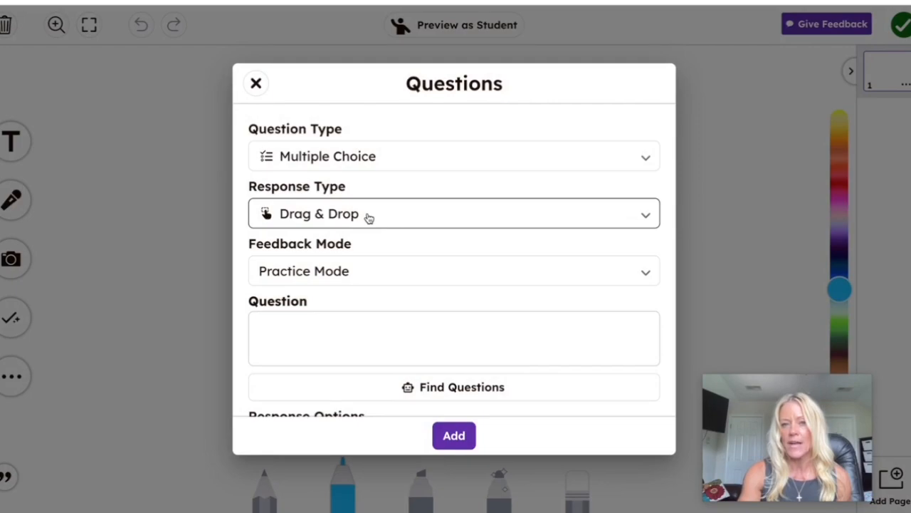
Compare the Practice Mode and Assessment Mode feedback choices for the question, keeping Practice Mode
left_click(380, 276)
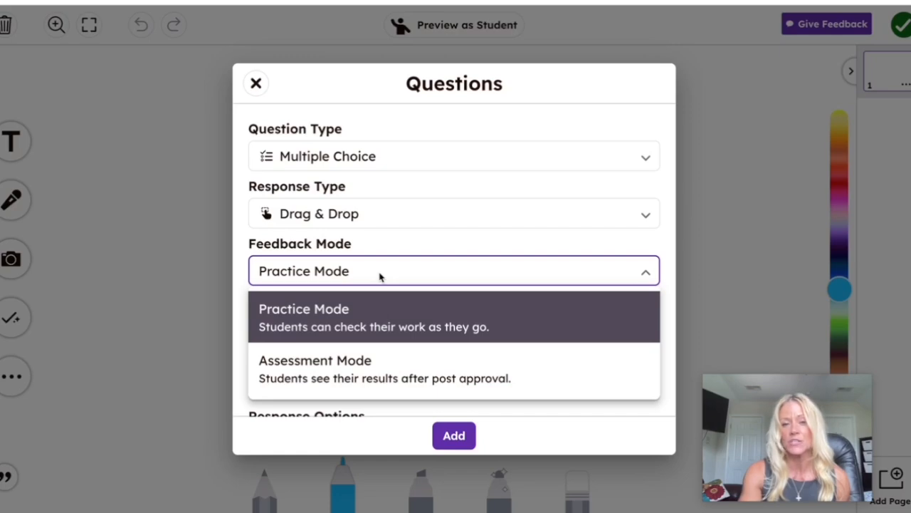
left_click(381, 277)
left_click(380, 277)
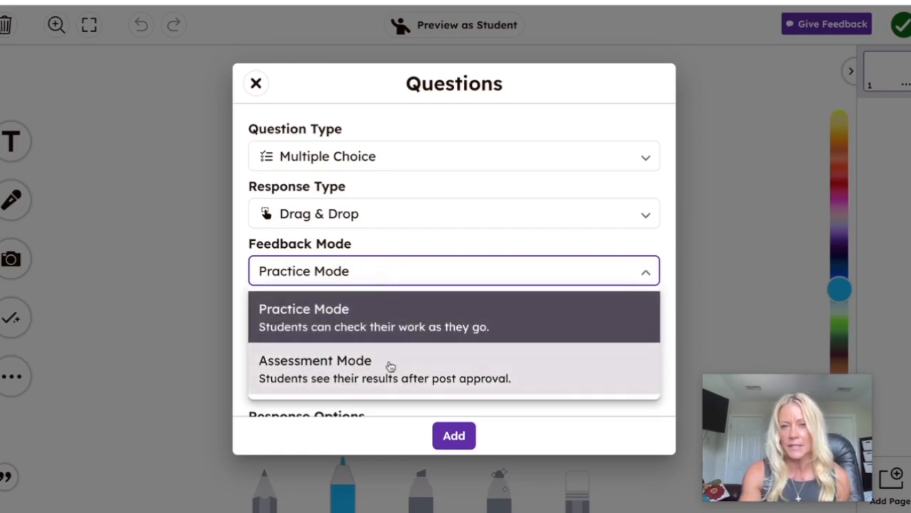
left_click(387, 268)
Search the AI question finder for multiple choice questions on "the four seasons"
scroll(387, 268, "down", 2)
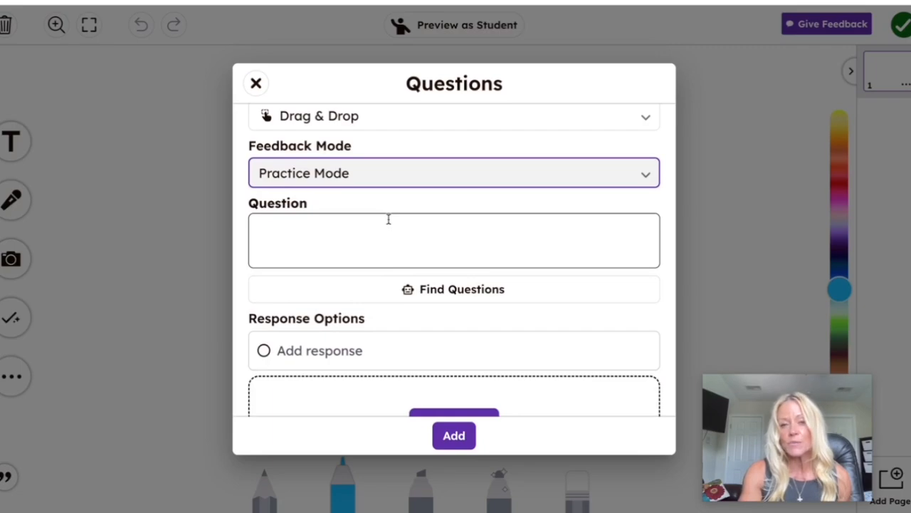
left_click(430, 294)
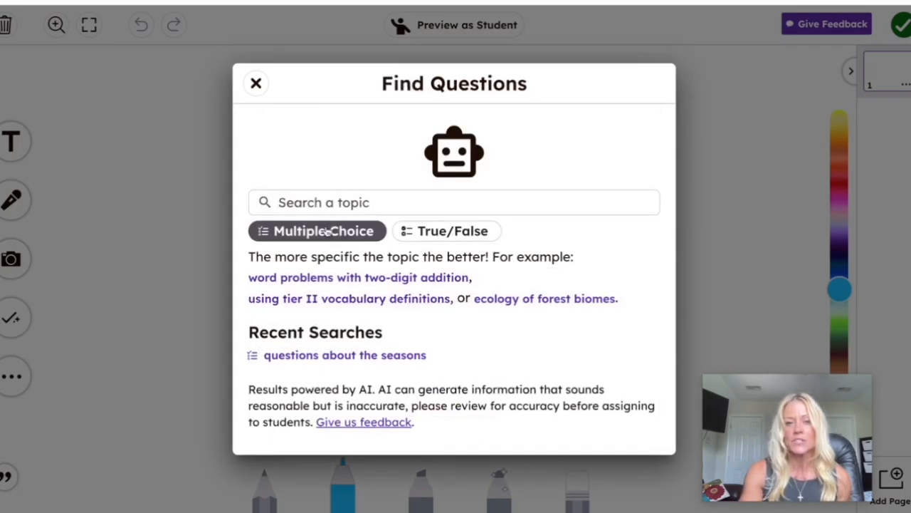
left_click(319, 200)
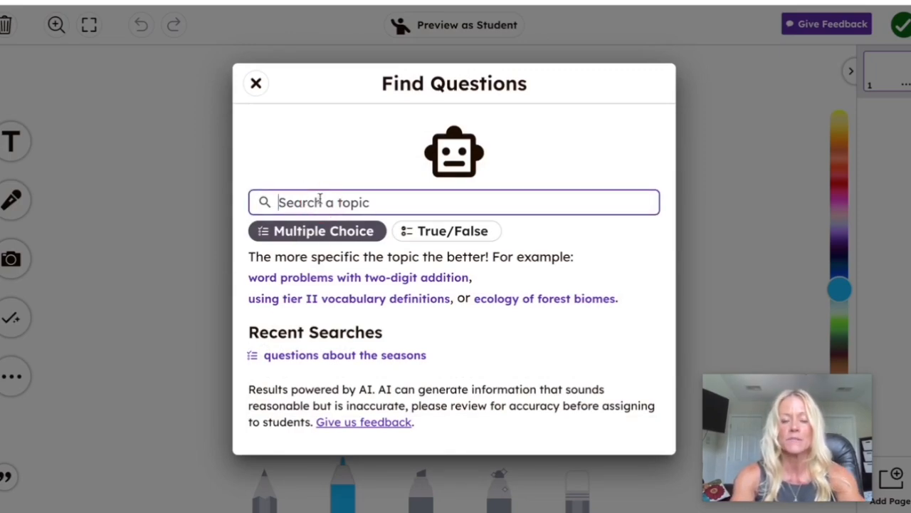
type("the four seasons")
key("Return")
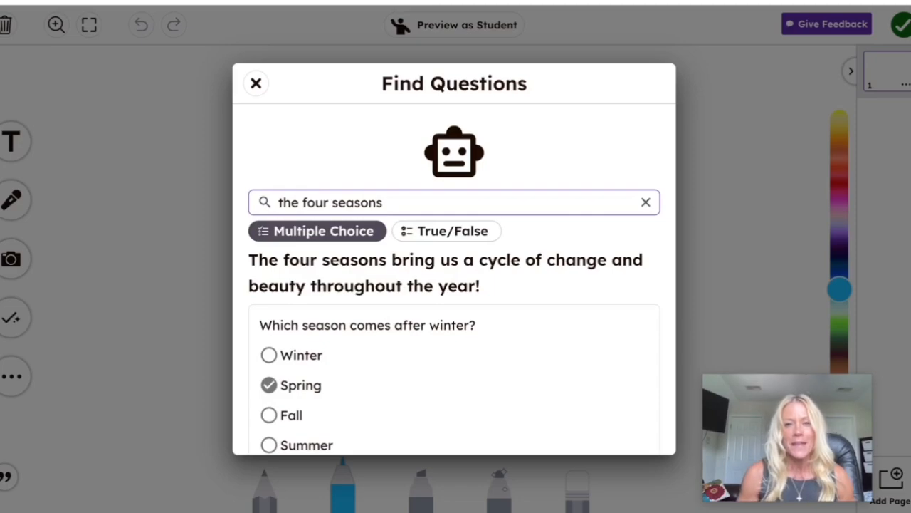
Load the suggested question "Which season comes after winter?" for editing and review its response options and settings
left_click(282, 242)
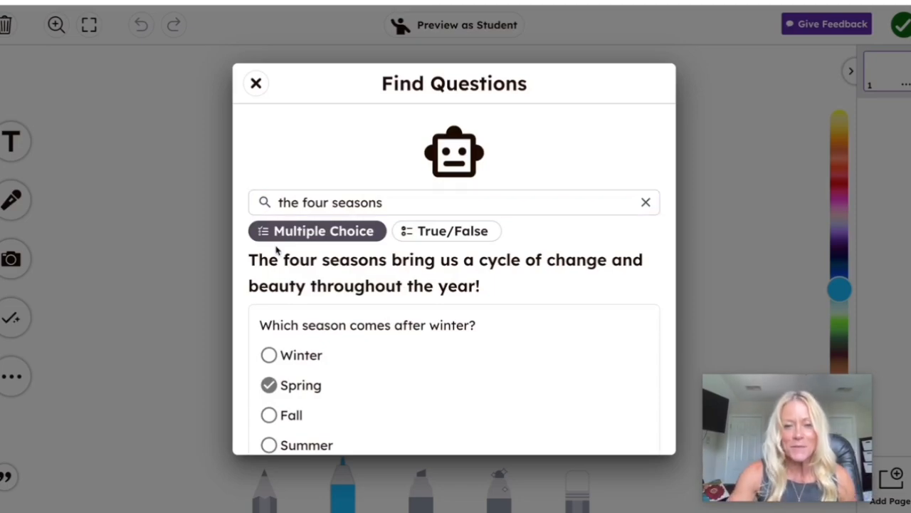
scroll(399, 306, "down", 1)
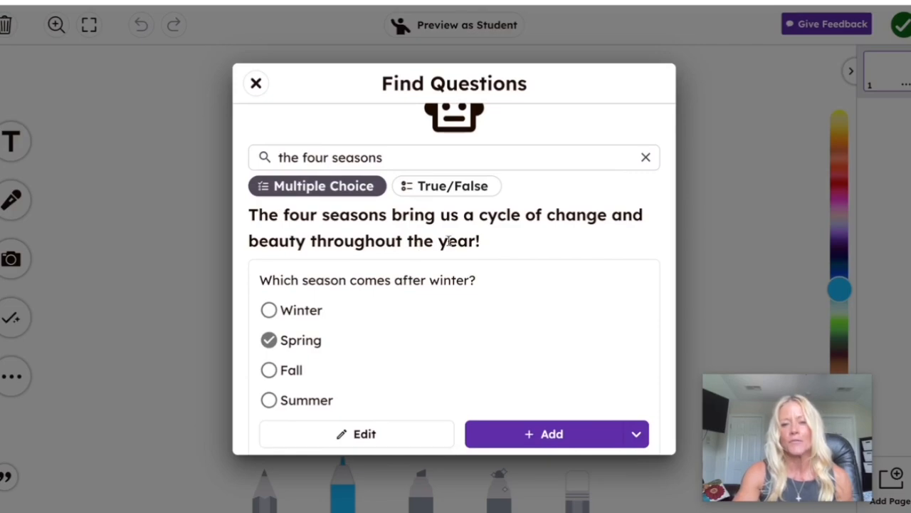
scroll(450, 308, "down", 2)
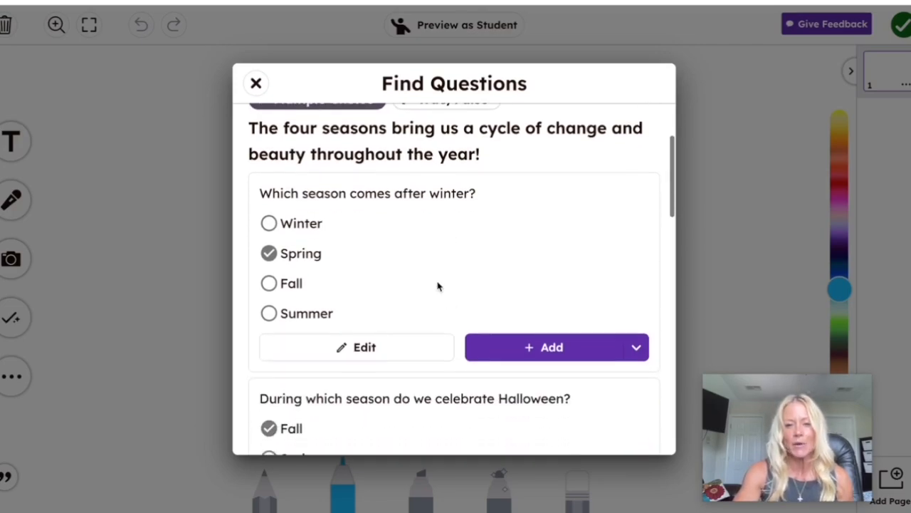
scroll(431, 274, "down", 1)
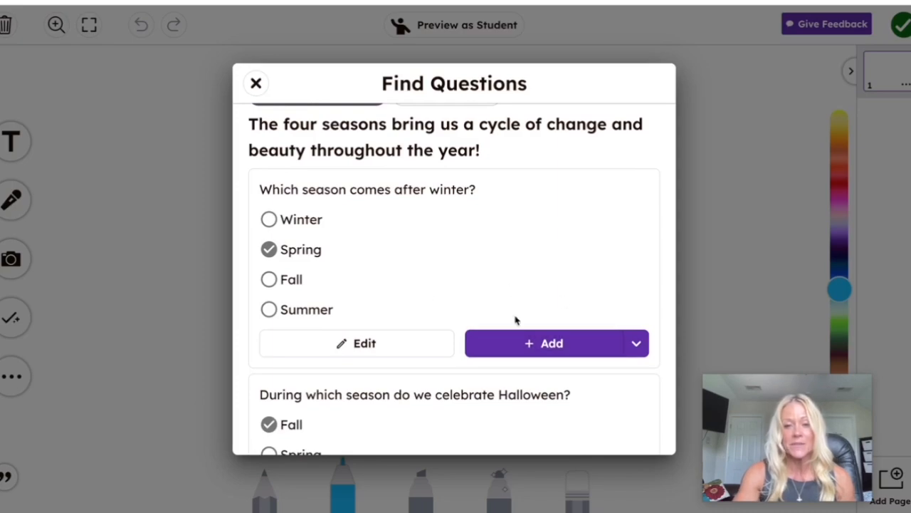
scroll(388, 269, "down", 1)
left_click(354, 317)
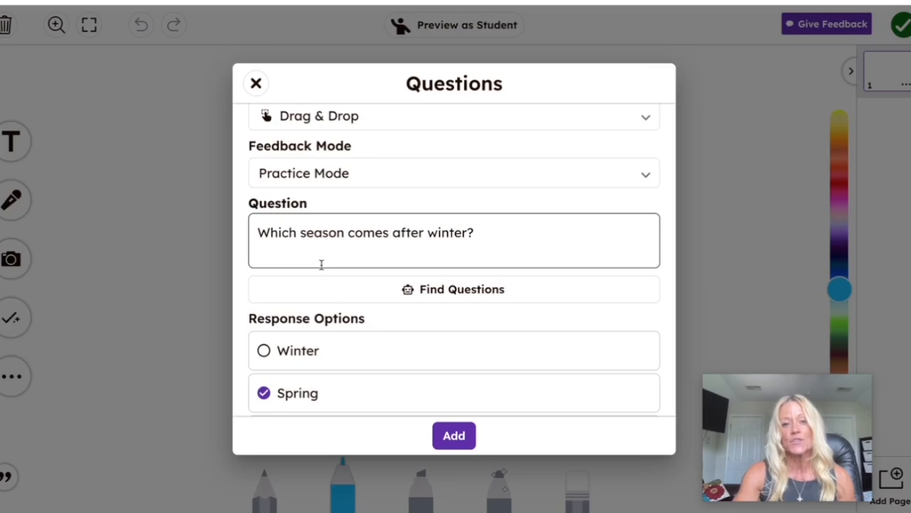
scroll(346, 356, "down", 5)
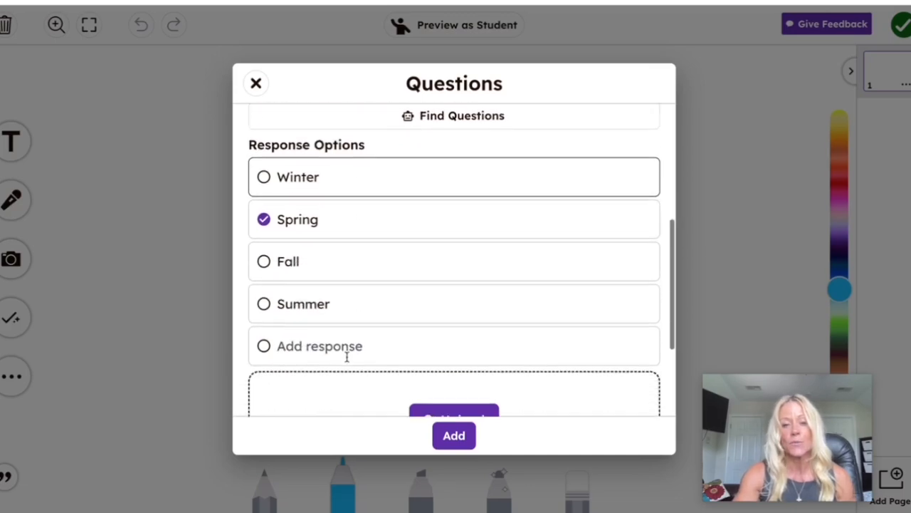
scroll(346, 358, "up", 7)
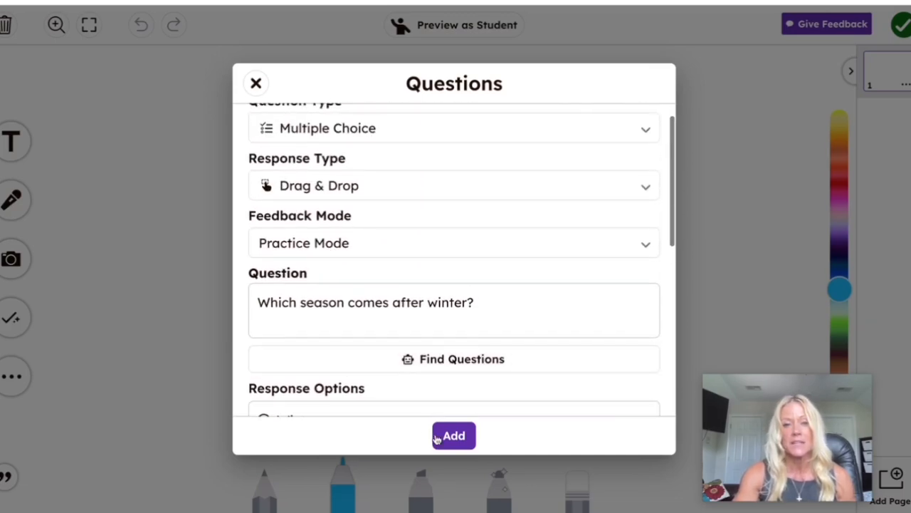
Check the remaining response options and add the question "Which season comes after winter?" to the page
scroll(429, 301, "down", 8)
scroll(429, 301, "down", 3)
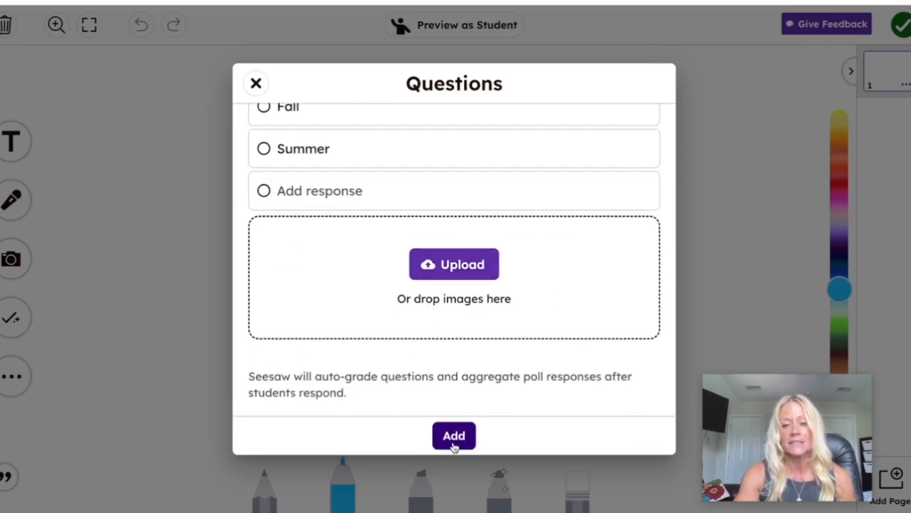
left_click(453, 442)
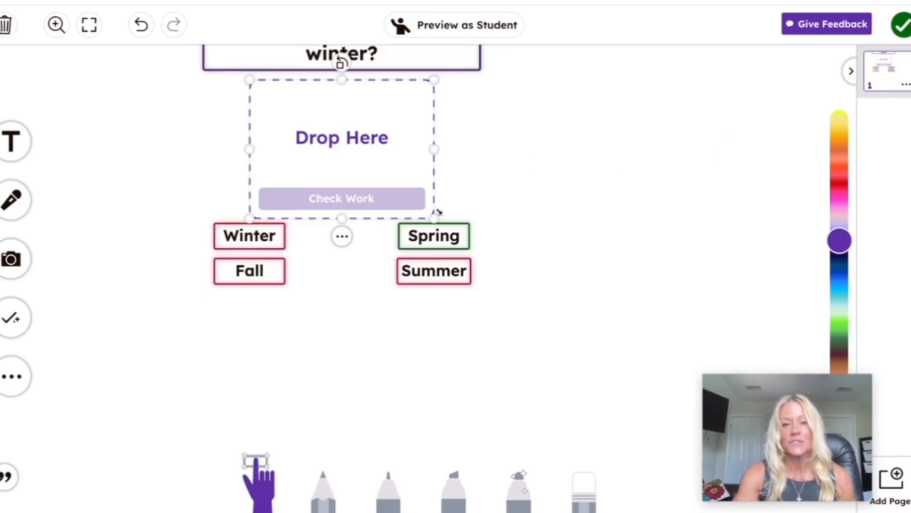
Spread out the four season answer labels and move the drop area and question box lower on the page
left_click_drag(433, 271, 508, 375)
left_click_drag(422, 244, 487, 336)
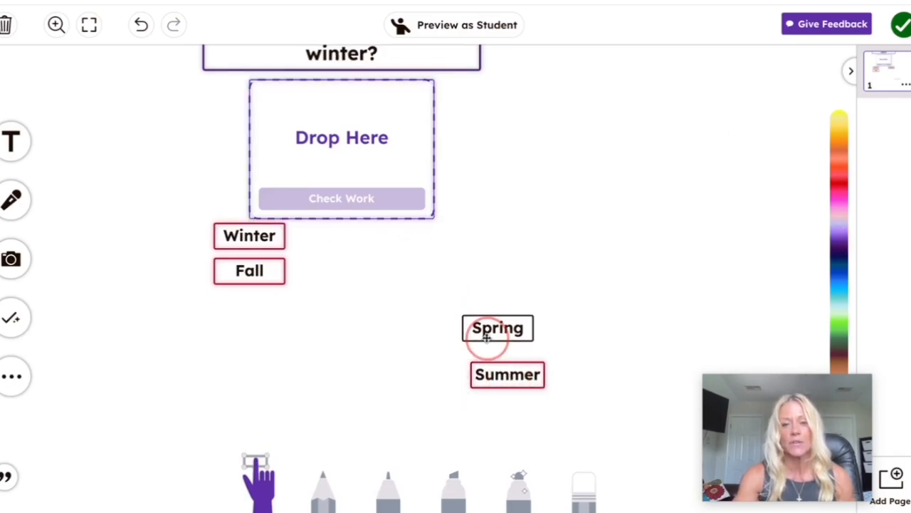
left_click_drag(249, 270, 254, 373)
left_click_drag(243, 236, 250, 324)
left_click_drag(289, 142, 322, 230)
left_click_drag(282, 57, 314, 138)
left_click(539, 230)
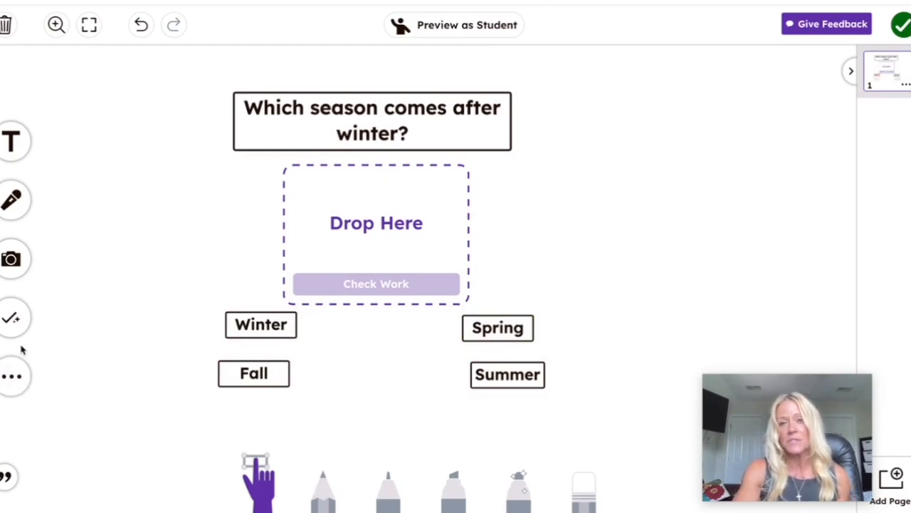
Set the page background to solid pink after trying orange
left_click(11, 386)
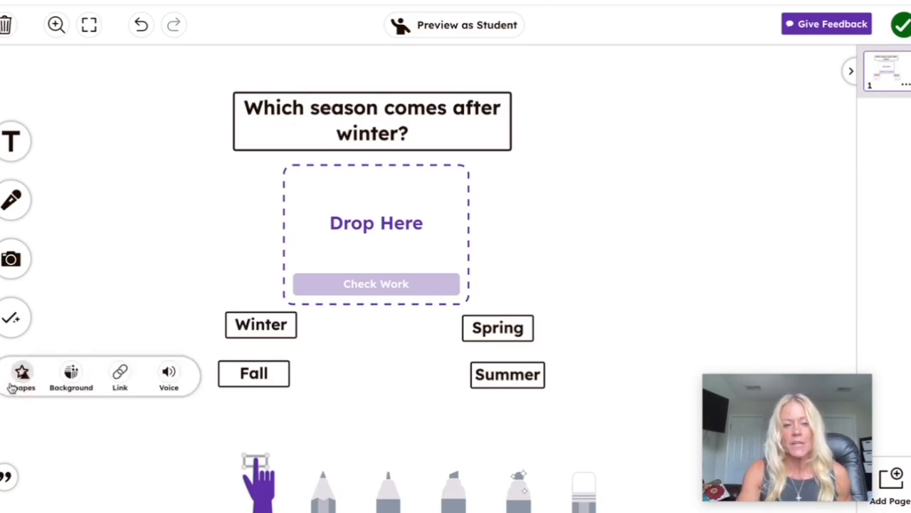
left_click(71, 375)
left_click(511, 414)
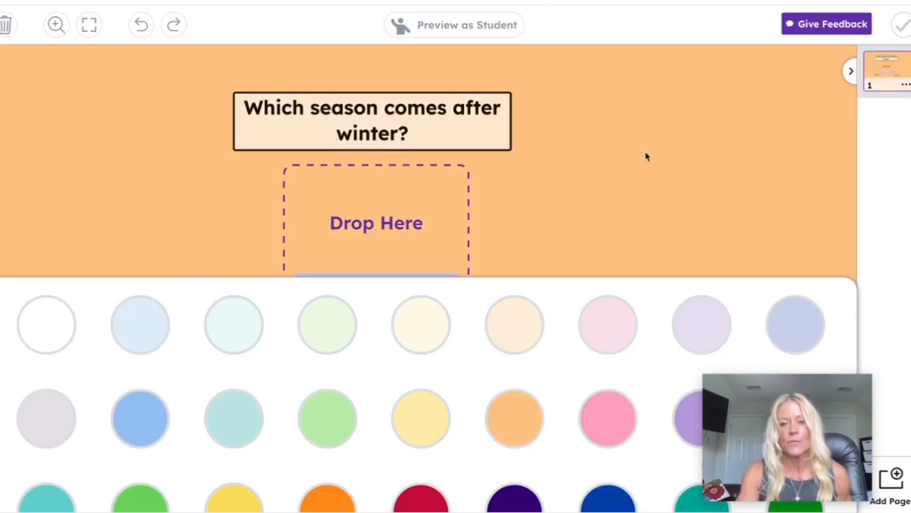
left_click(607, 420)
left_click(638, 201)
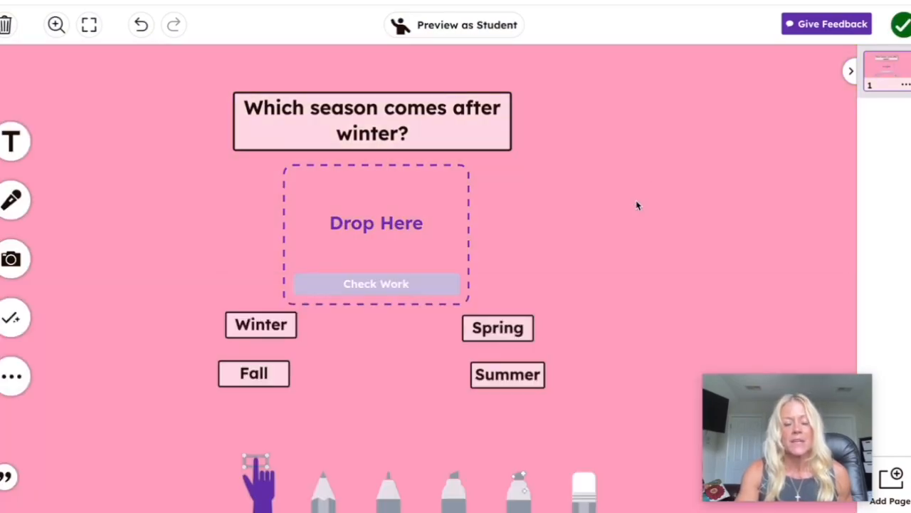
Turn on Focus Mode for page 1 with all student tools hidden and save it
left_click(905, 87)
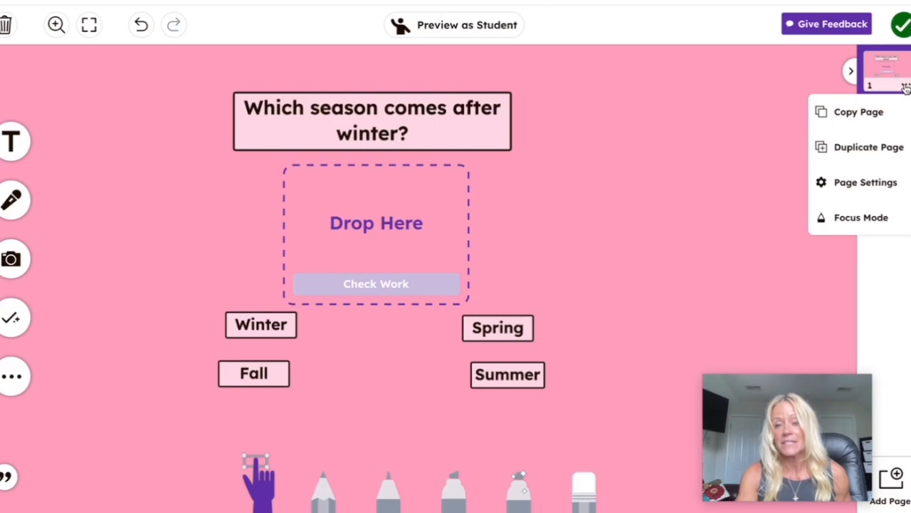
left_click(862, 223)
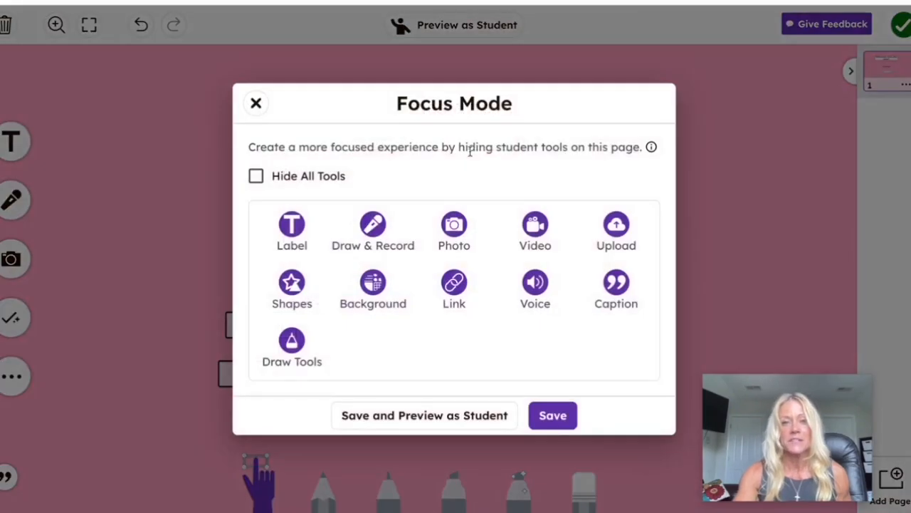
left_click(255, 176)
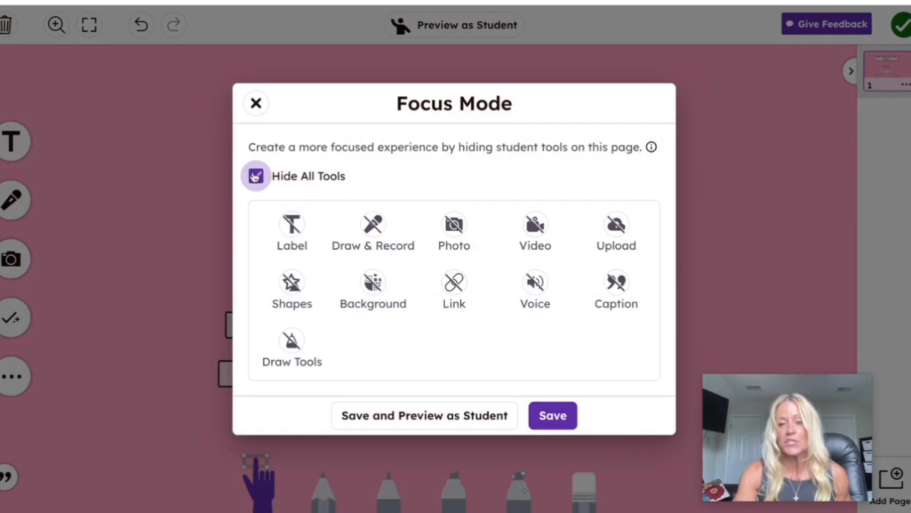
left_click(255, 176)
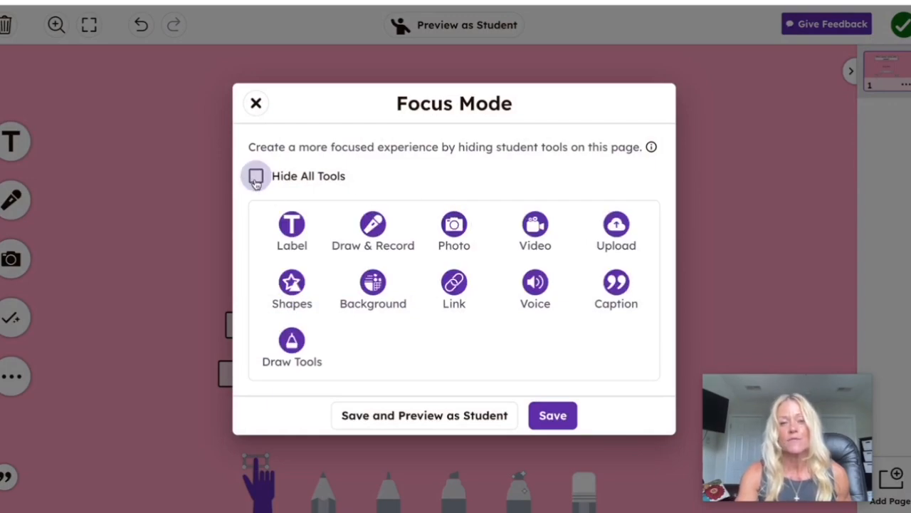
left_click(256, 178)
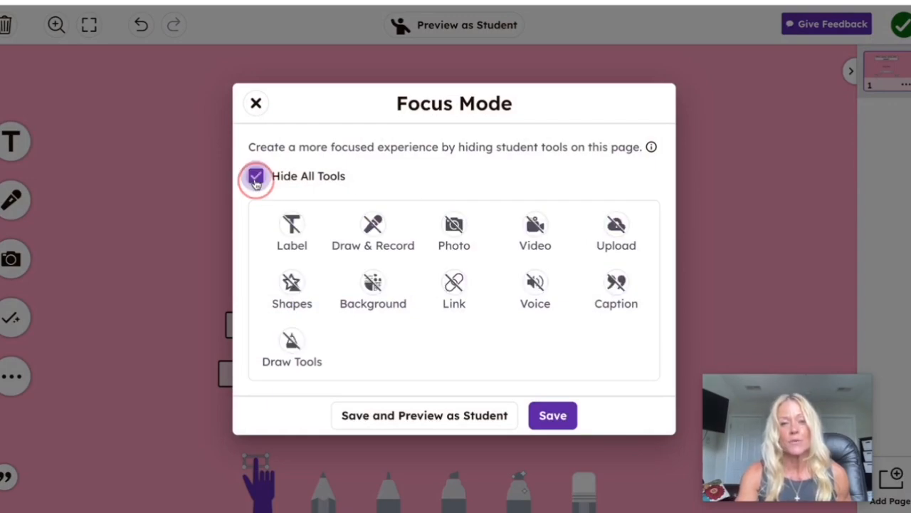
left_click(551, 419)
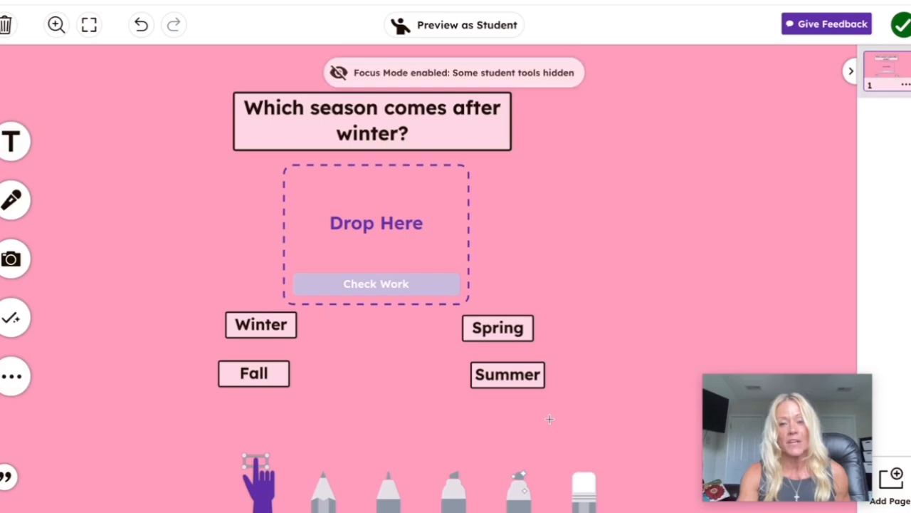
Save the Focus Mode settings with a student preview, check which page options students get, and return to editing
left_click(905, 84)
left_click(844, 222)
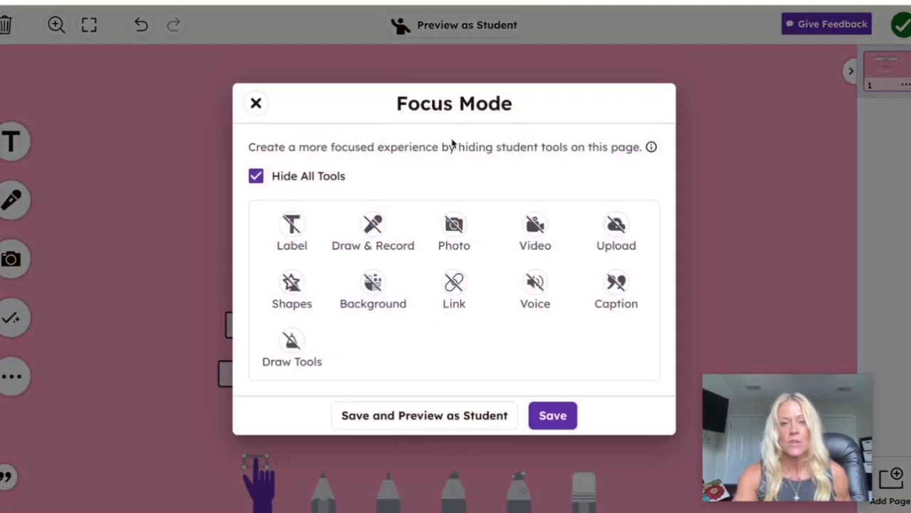
left_click(448, 417)
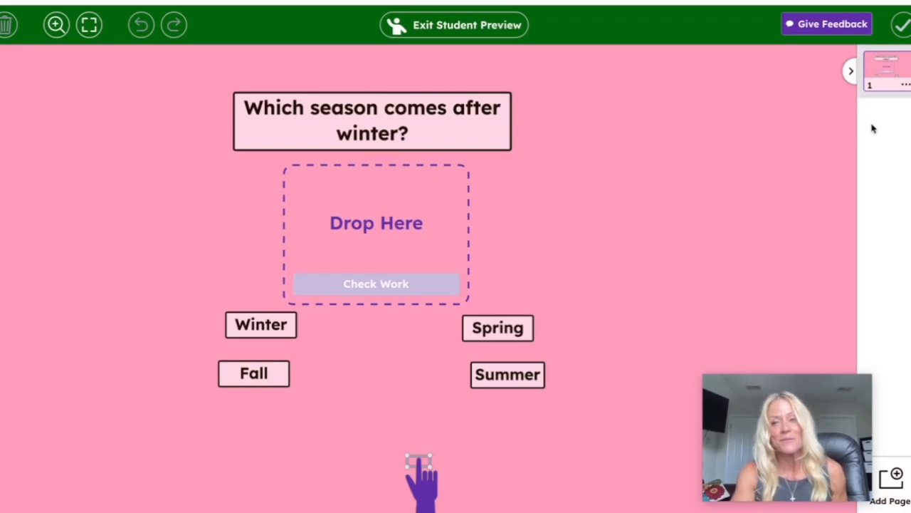
left_click(904, 89)
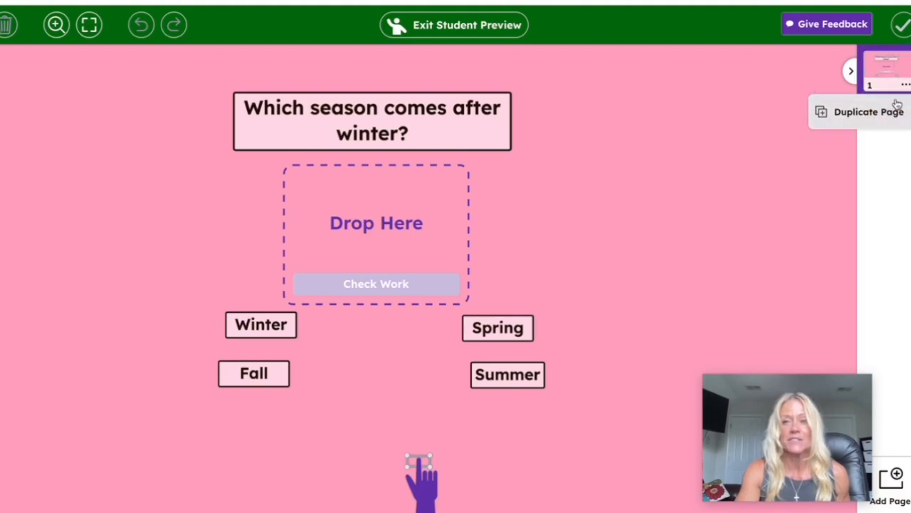
left_click(438, 32)
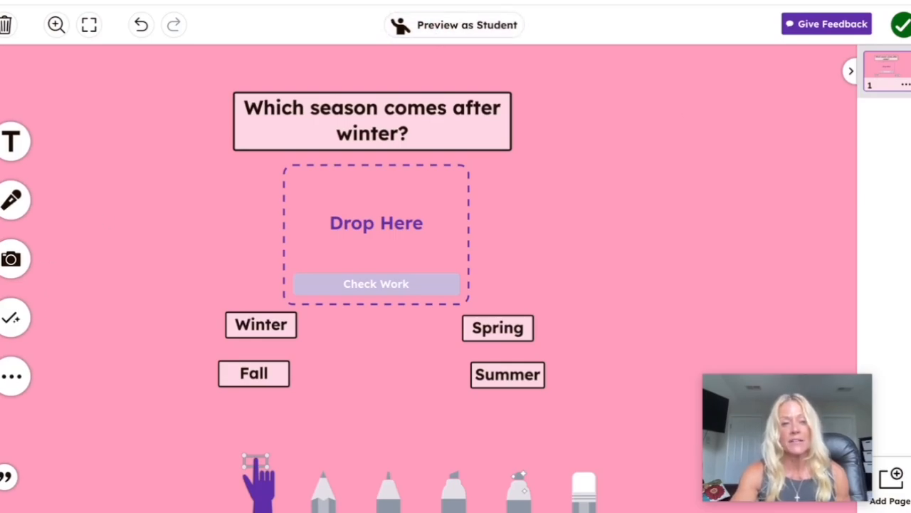
Start another question and search the AI question finder for multiple choice questions on "the four seasons"
left_click(14, 318)
left_click(34, 329)
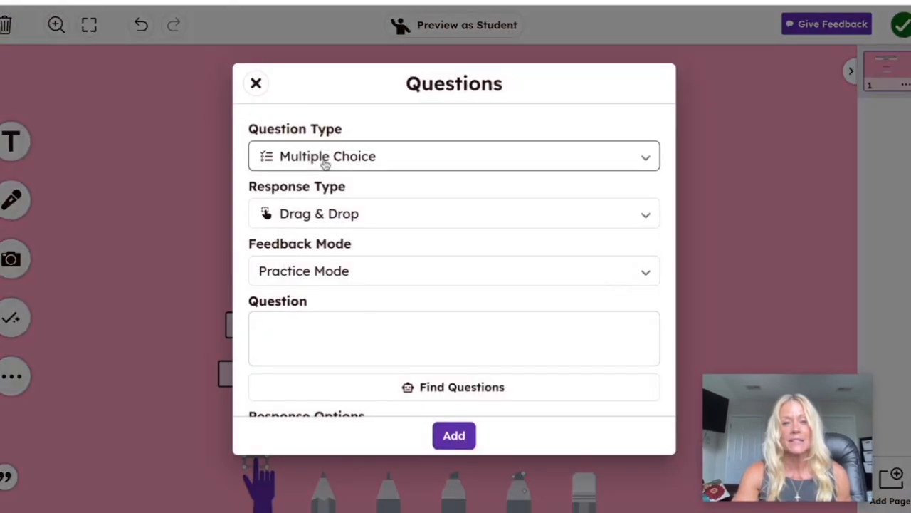
scroll(325, 266, "down", 2)
left_click(464, 329)
left_click(317, 202)
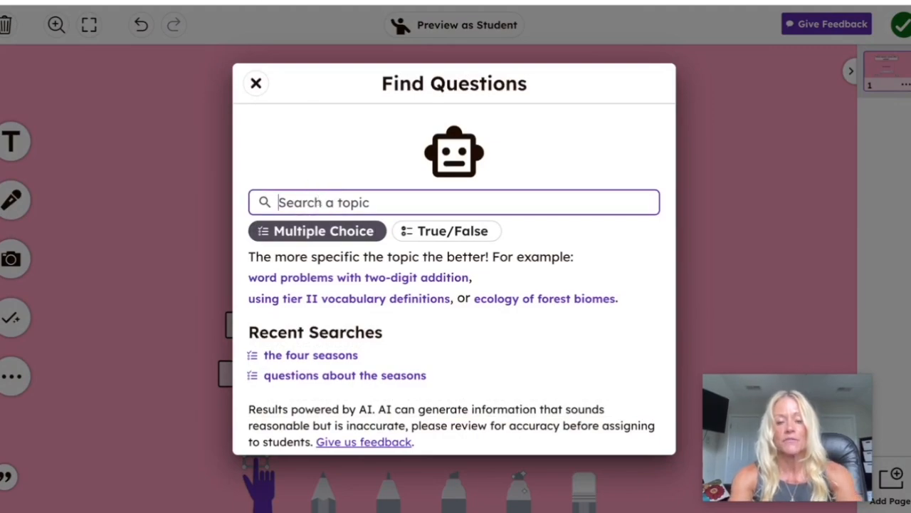
type("the four seasons")
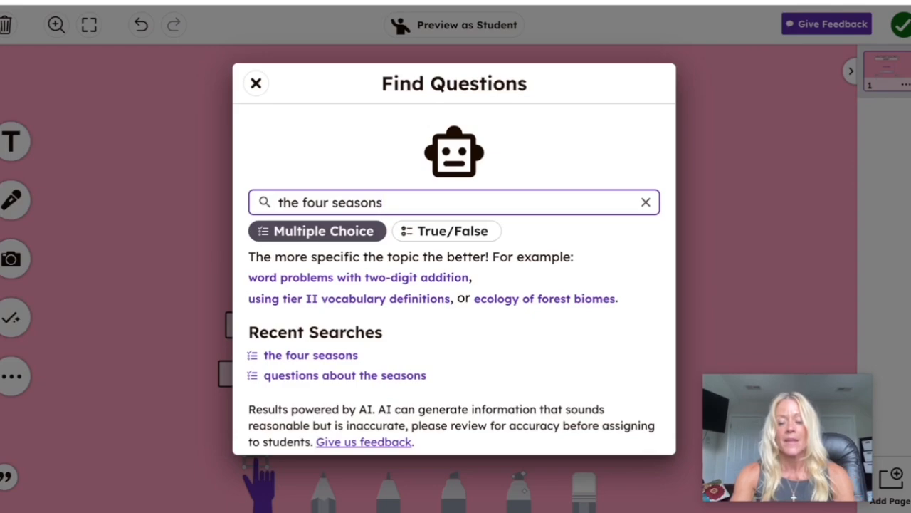
key("Return")
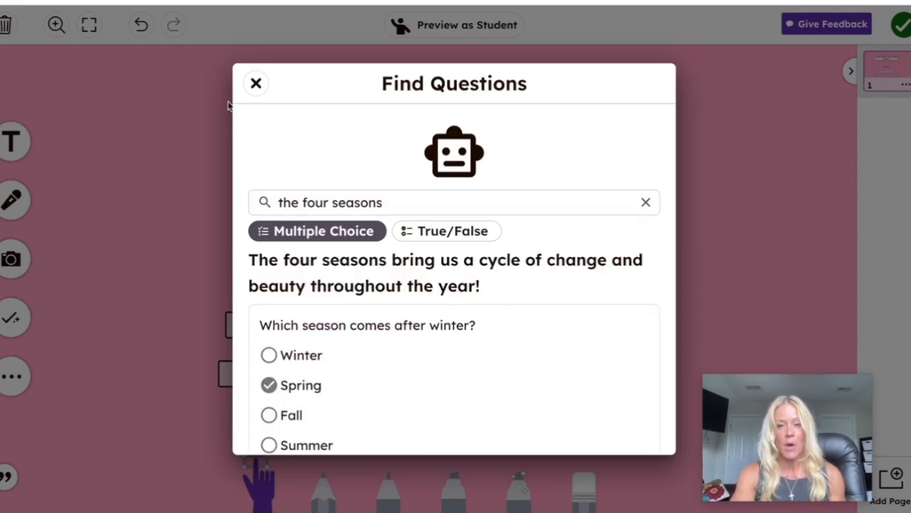
Look through the suggested questions and add "Which season comes after winter?" to a new page
scroll(357, 262, "down", 3)
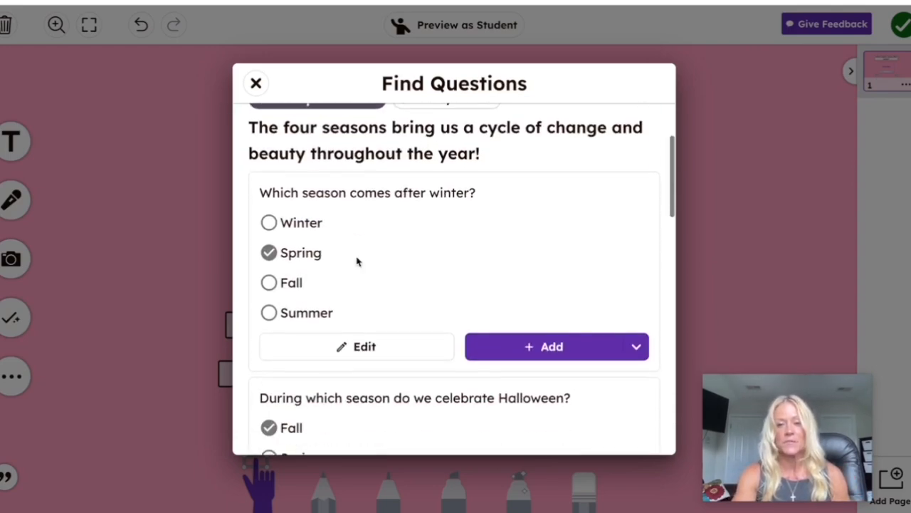
scroll(567, 286, "down", 12)
scroll(568, 289, "down", 5)
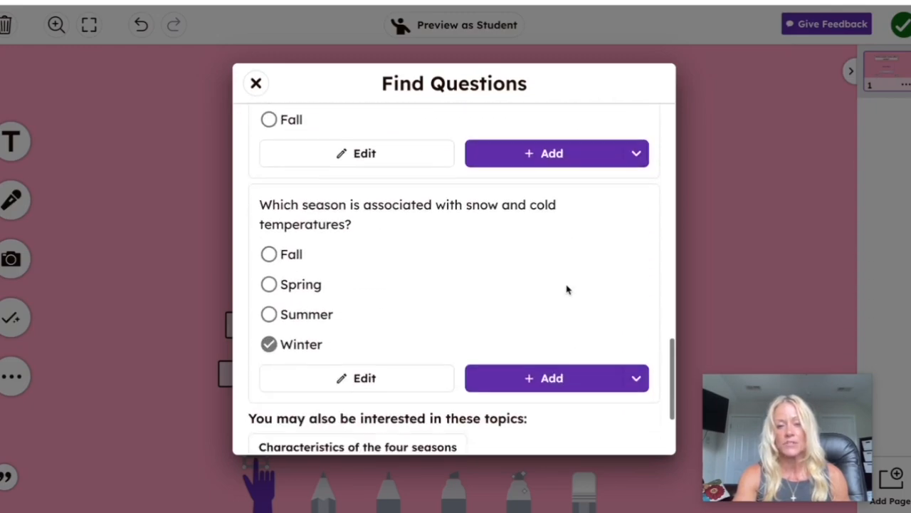
scroll(568, 288, "up", 15)
scroll(567, 288, "down", 3)
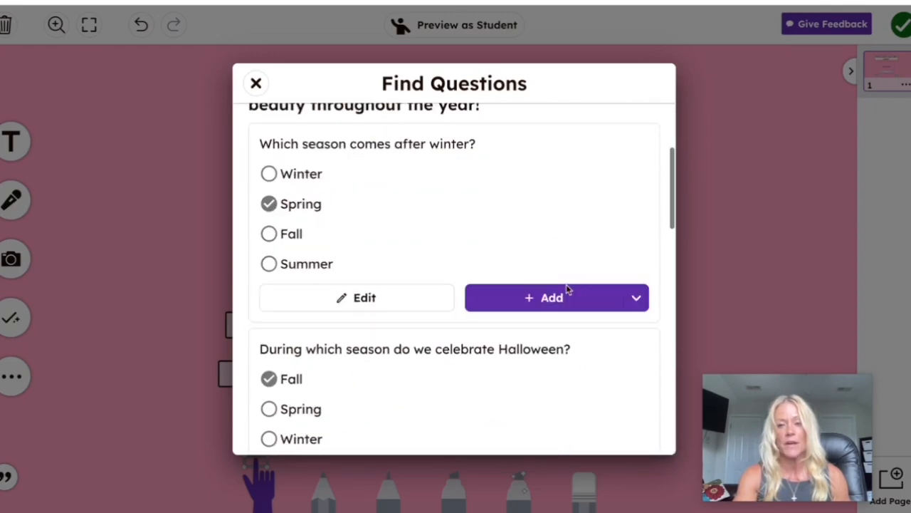
scroll(568, 288, "down", 1)
left_click(636, 255)
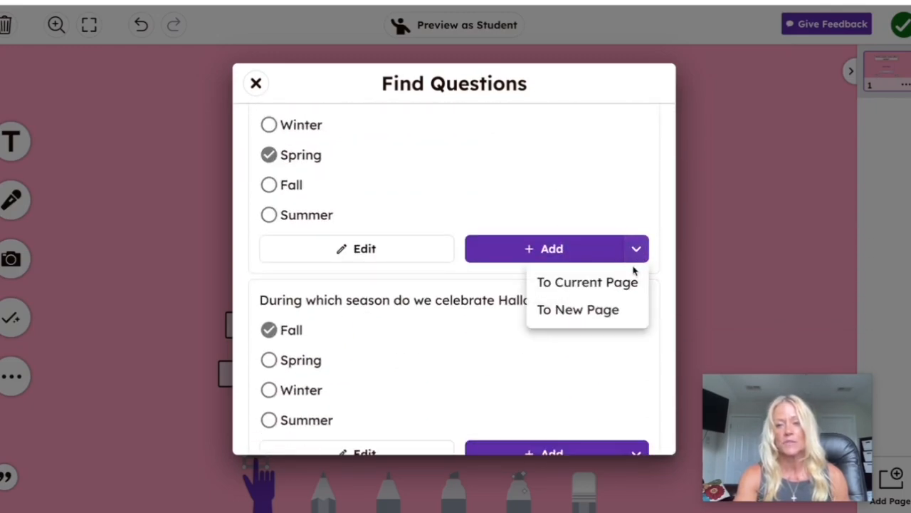
left_click(600, 322)
Add the suggested Halloween question and the hot weather and beach question, each to its own new page
scroll(600, 321, "down", 2)
left_click(636, 329)
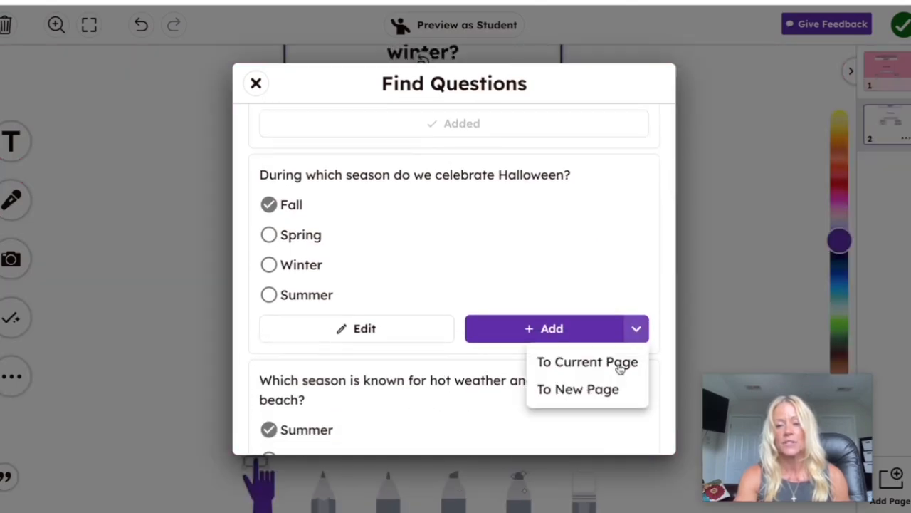
left_click(602, 398)
scroll(608, 395, "down", 2)
left_click(636, 392)
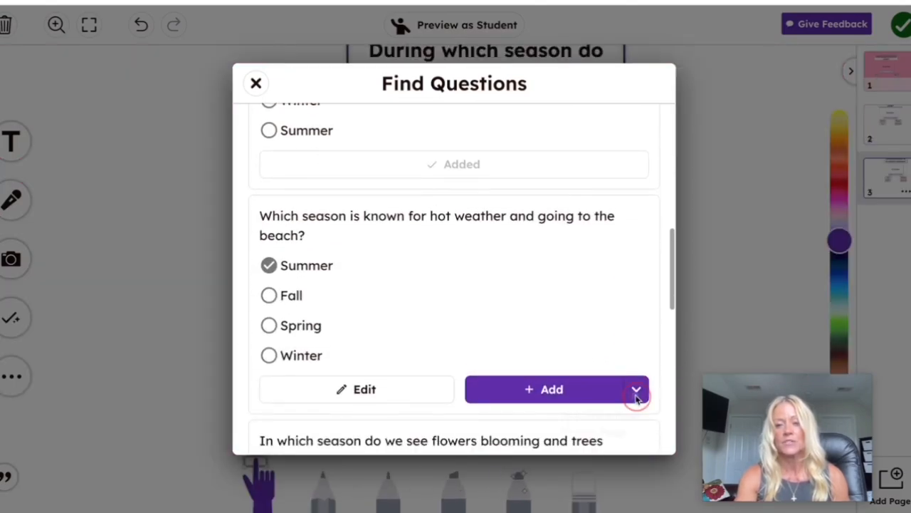
left_click(610, 447)
Add the blooming flowers question and the snow and cold temperatures question to separate new pages, and close the question finder
scroll(605, 363, "down", 2)
scroll(606, 360, "down", 2)
left_click(635, 287)
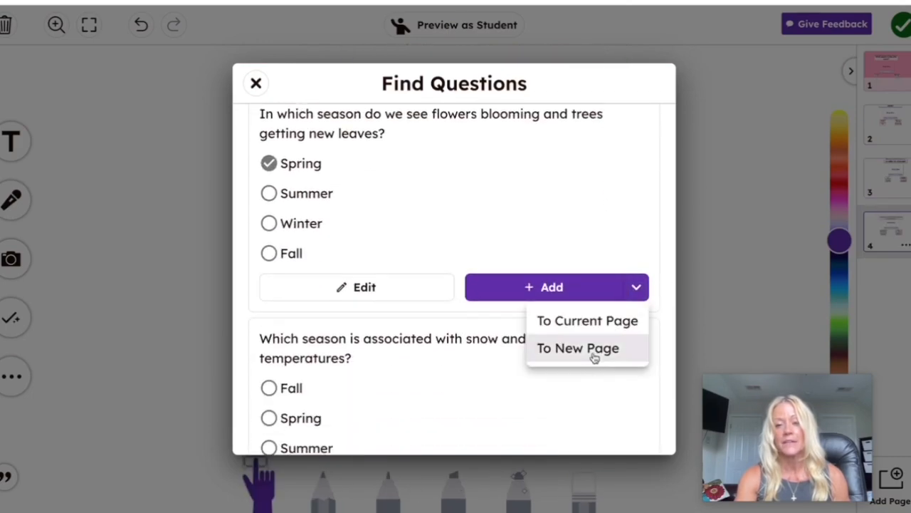
left_click(594, 356)
scroll(594, 354, "down", 3)
left_click(635, 335)
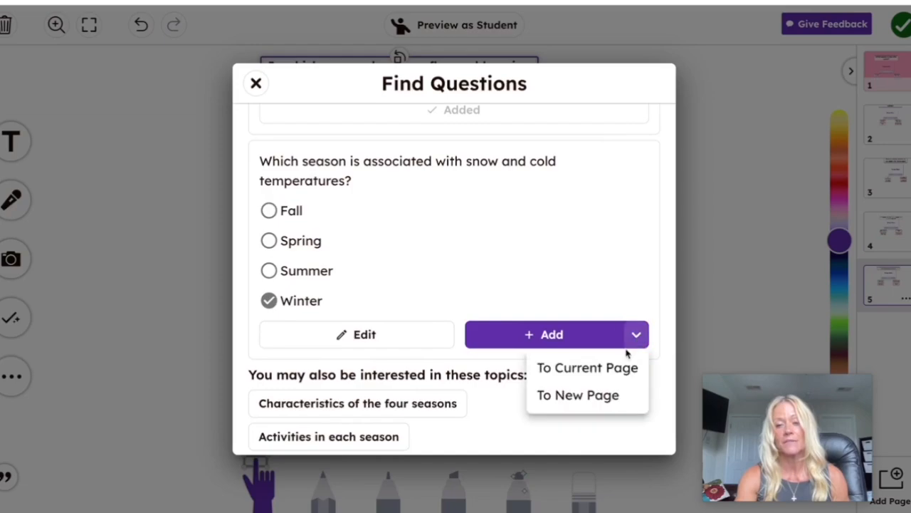
left_click(588, 396)
left_click(688, 287)
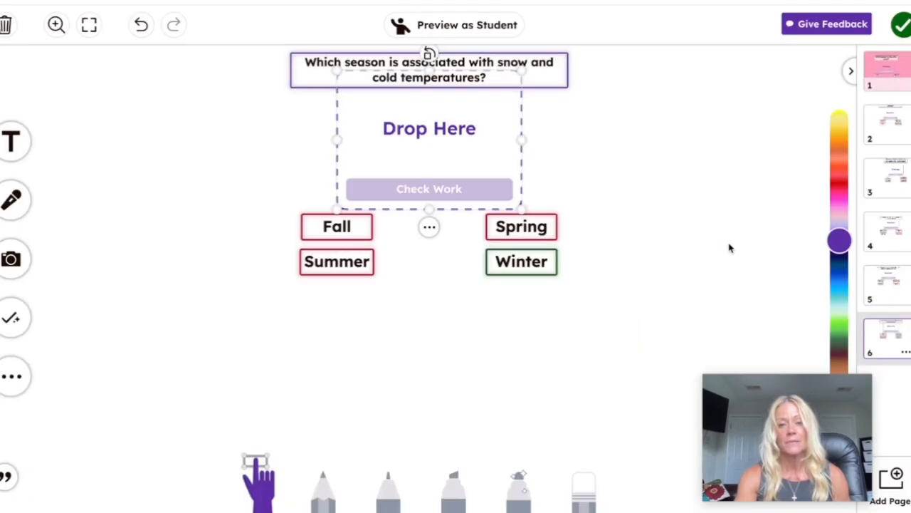
On page 6, spread the answer labels below the drop area and separate the drop area from the question box
left_click_drag(511, 269, 514, 303)
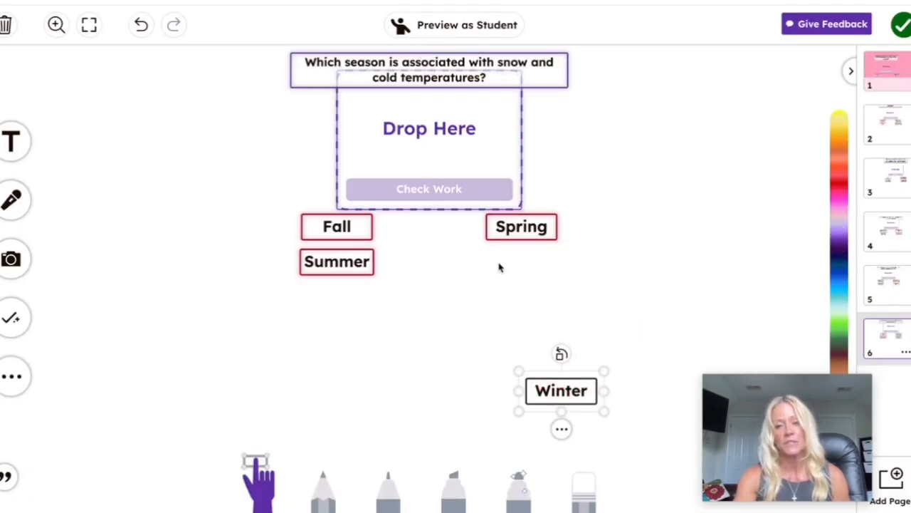
left_click_drag(500, 238, 528, 335)
left_click_drag(344, 265, 336, 386)
left_click(324, 227)
left_click_drag(324, 228, 289, 323)
left_click_drag(370, 146, 358, 220)
left_click_drag(356, 79, 337, 112)
left_click(606, 201)
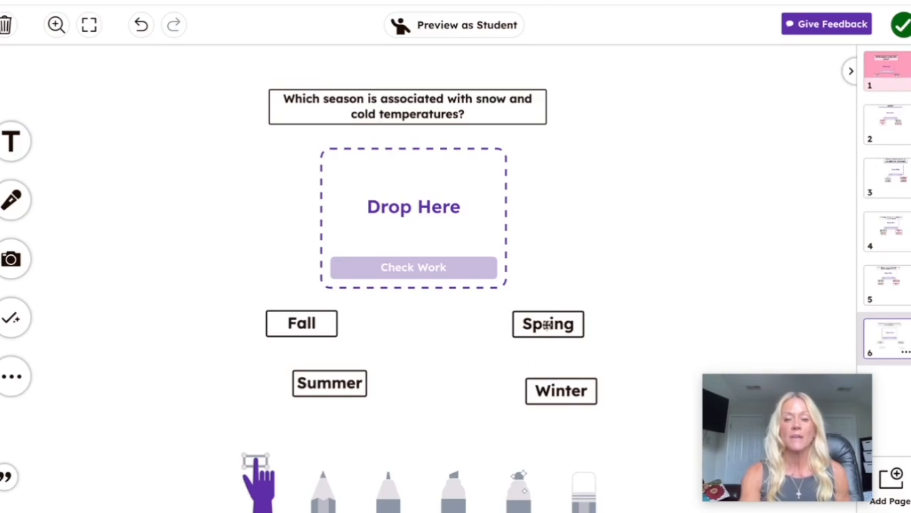
Move the Spring, Winter and Fall labels closer to the centre of page 6 to tidy the answer layout
left_click_drag(545, 324, 512, 325)
left_click_drag(552, 388, 515, 380)
left_click_drag(322, 320, 353, 324)
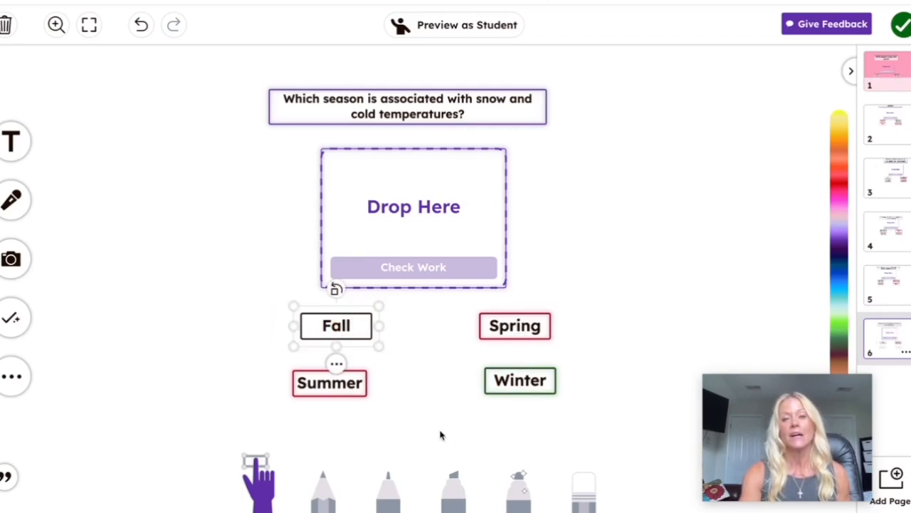
left_click(439, 433)
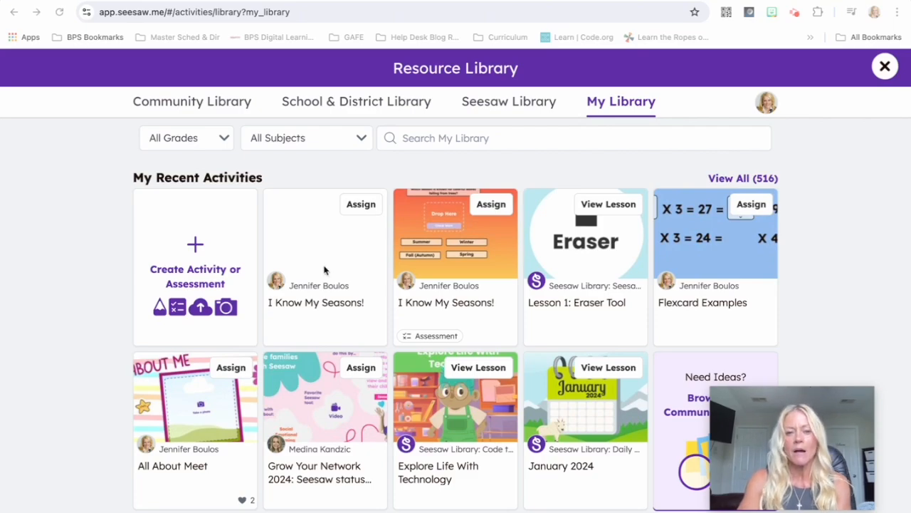
Open the unassigned I Know My Seasons! activity without an assessment from My Library and start editing it
left_click(311, 308)
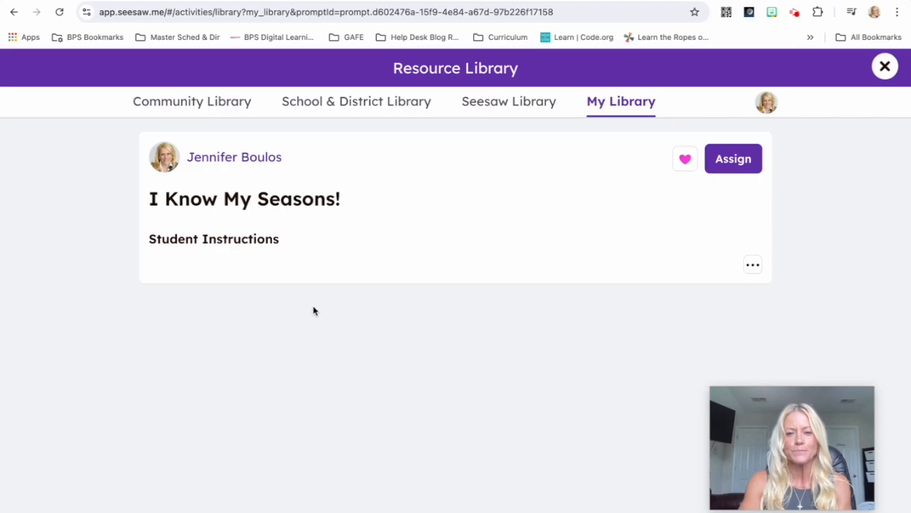
left_click(751, 265)
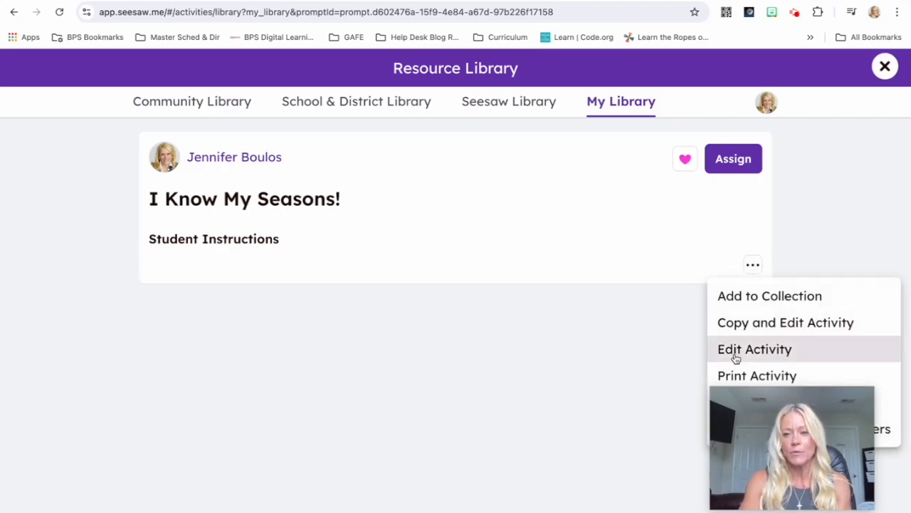
left_click(747, 349)
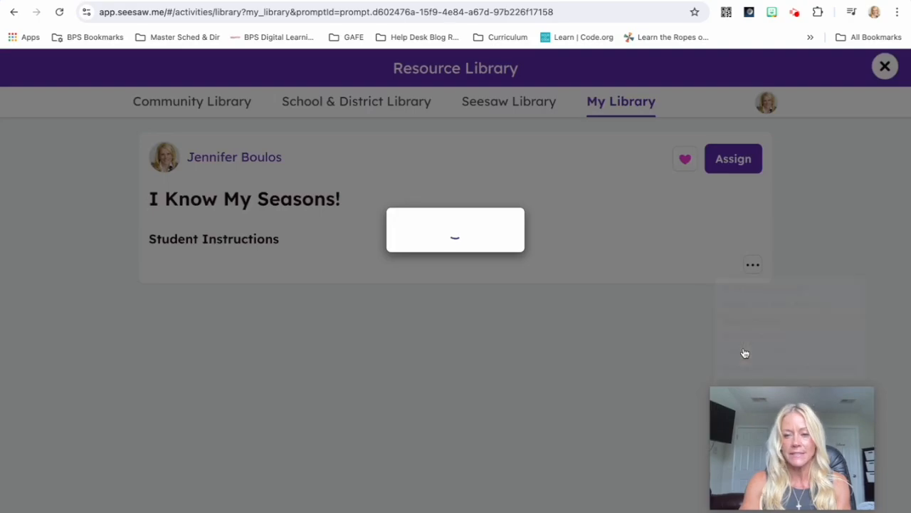
Record a short voice instruction for students in the activity's Instructions section and finish the recording
scroll(265, 325, "down", 3)
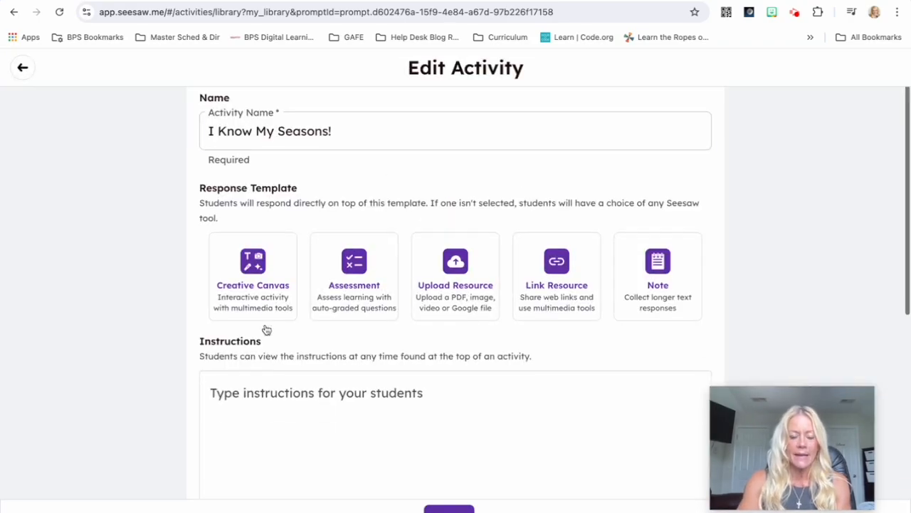
scroll(360, 326, "down", 3)
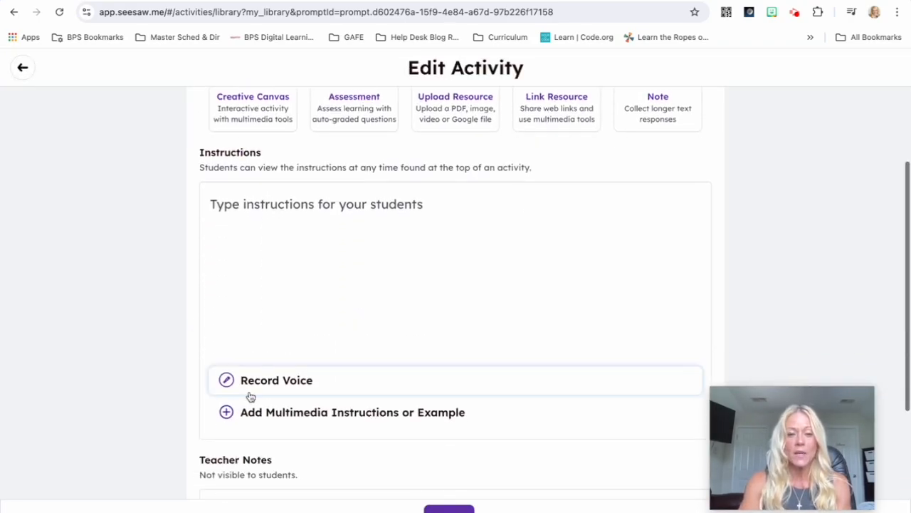
left_click(308, 393)
left_click(455, 383)
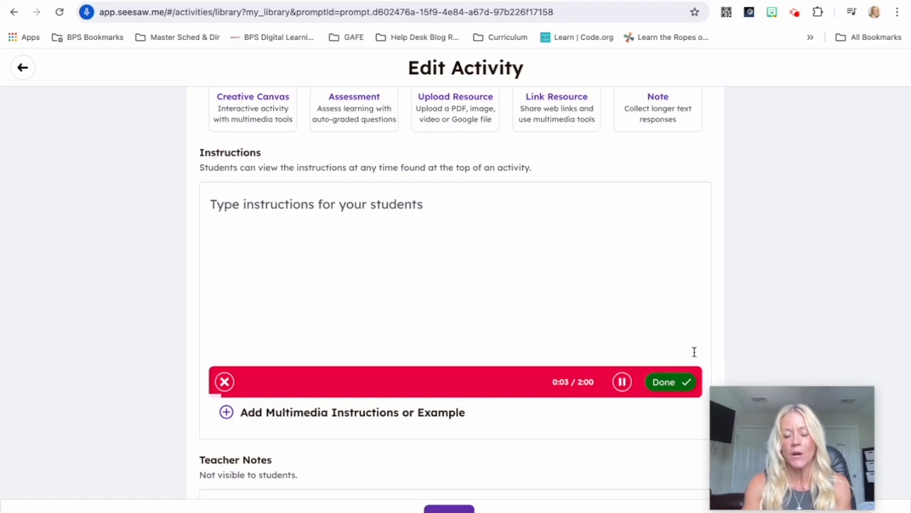
left_click(675, 383)
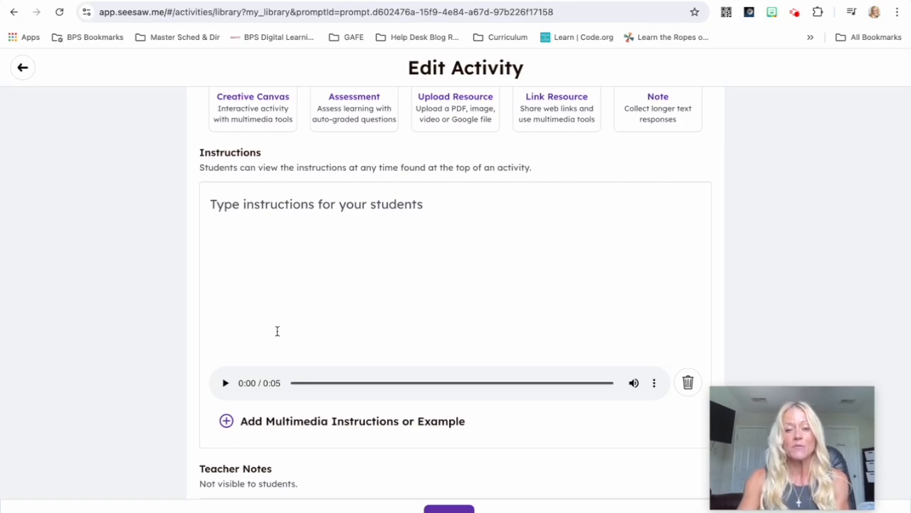
Choose Assessment as the response template for the I Know My Seasons! activity
scroll(278, 331, "down", 2)
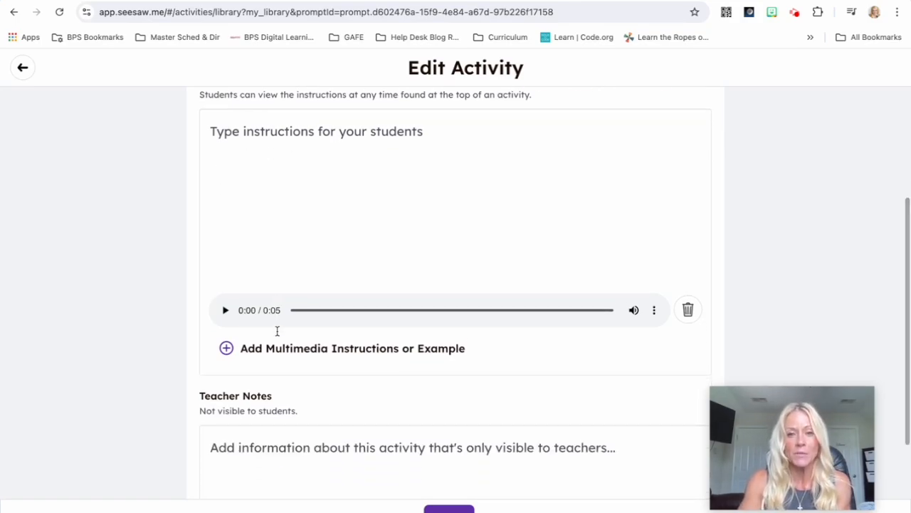
scroll(277, 331, "up", 3)
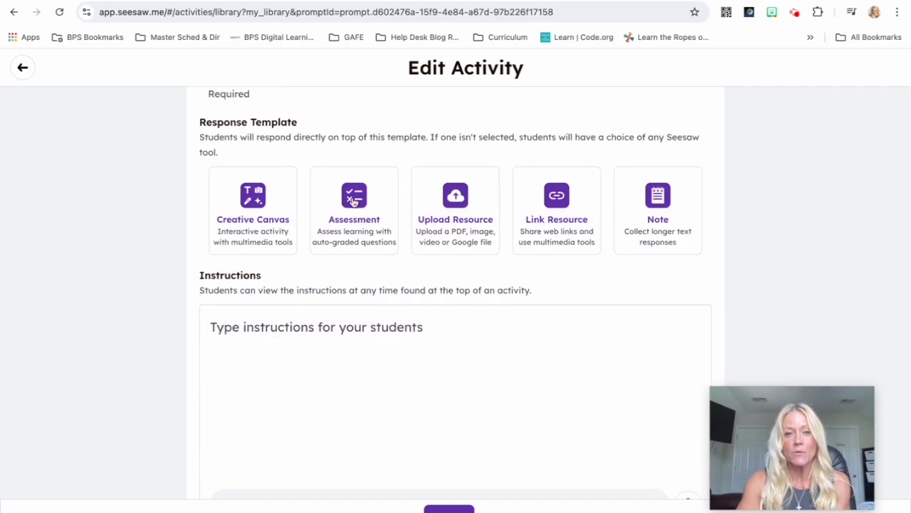
scroll(349, 203, "up", 2)
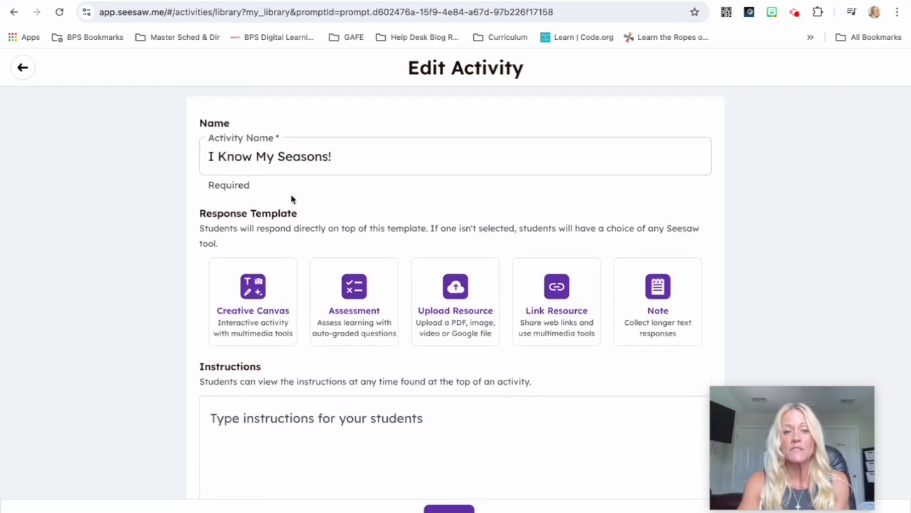
left_click(356, 295)
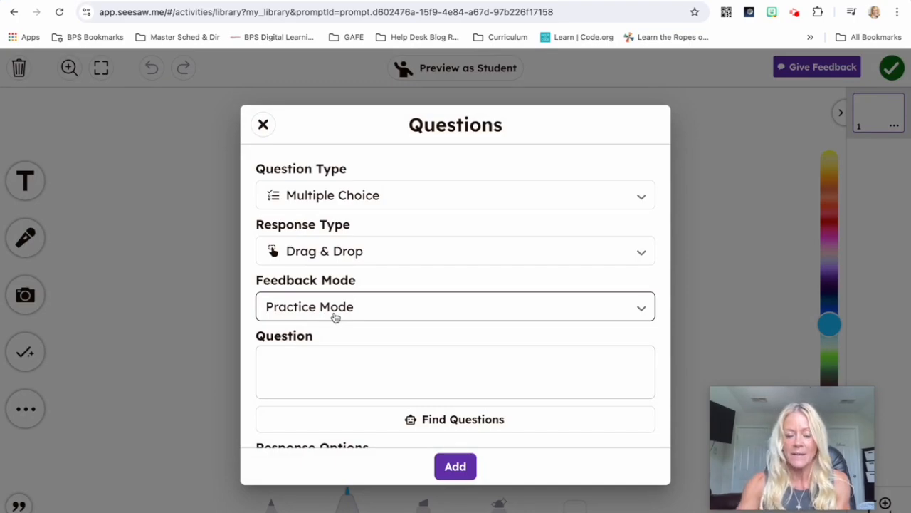
Enter "Which season is the hottest?" as the question text for the drag and drop multiple choice question
scroll(335, 317, "down", 2)
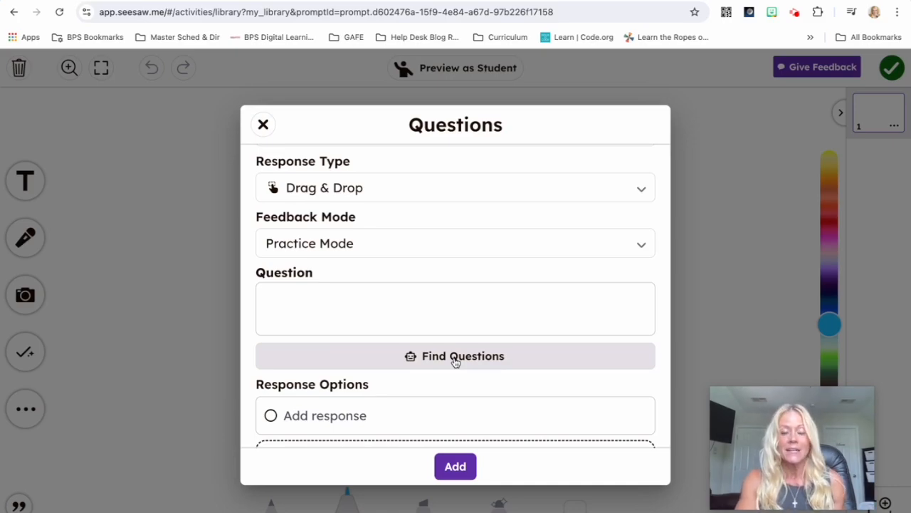
scroll(456, 363, "down", 1)
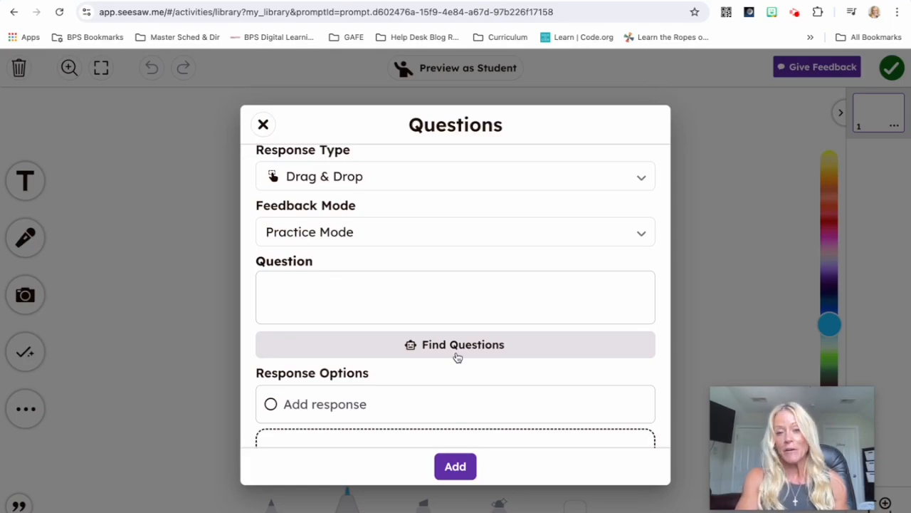
scroll(457, 358, "down", 3)
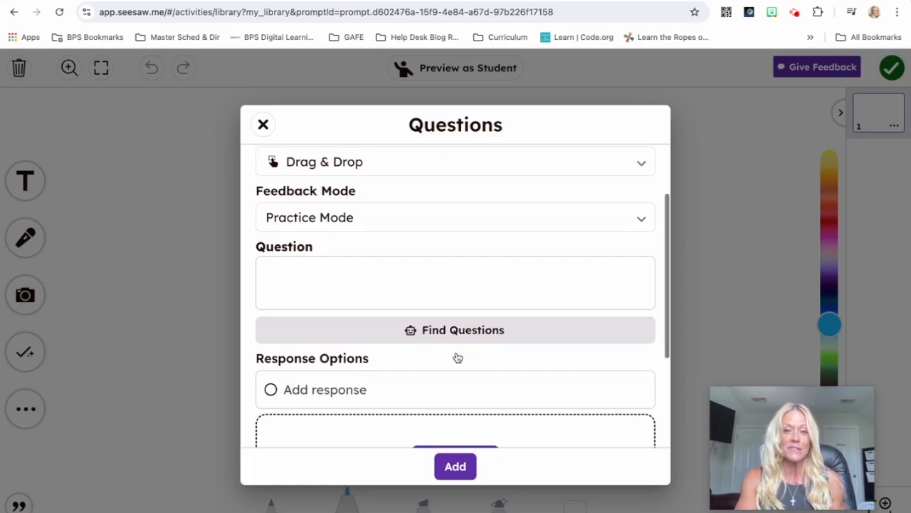
scroll(457, 358, "up", 1)
left_click(379, 263)
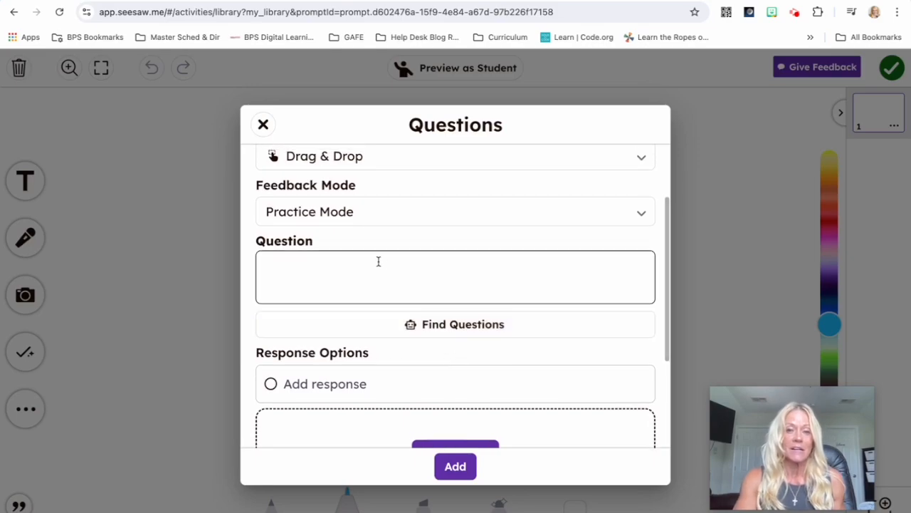
left_click(379, 263)
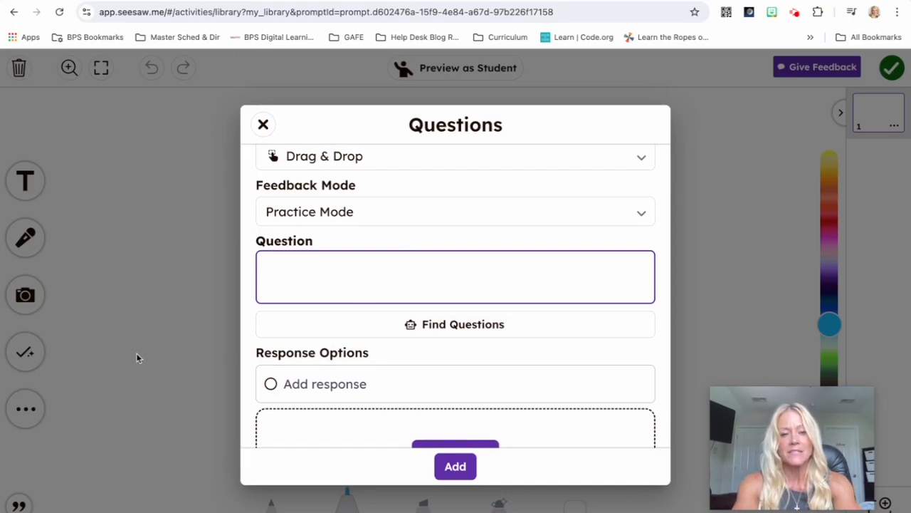
type("Which")
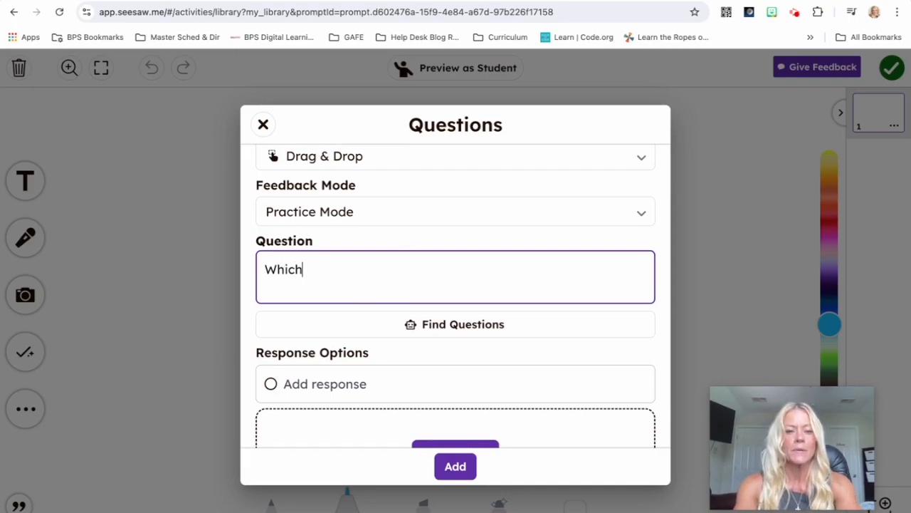
type(" season is")
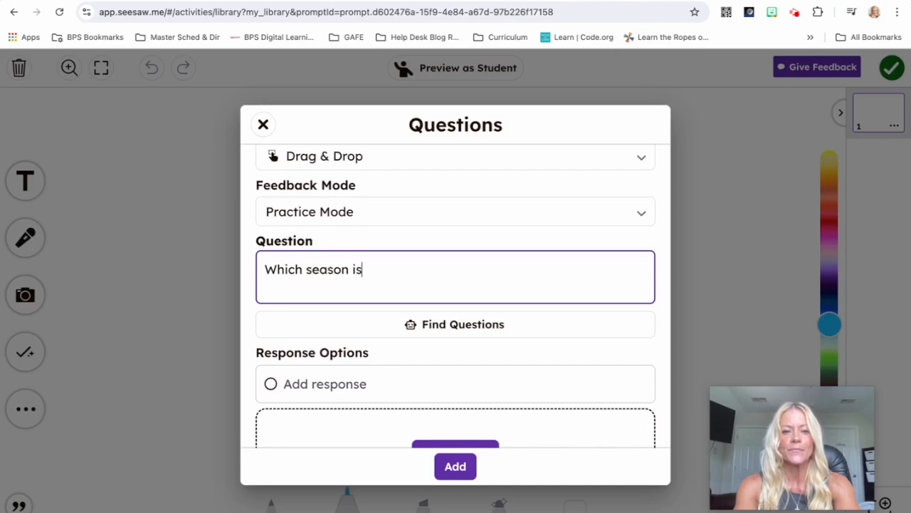
type(" the hottest?")
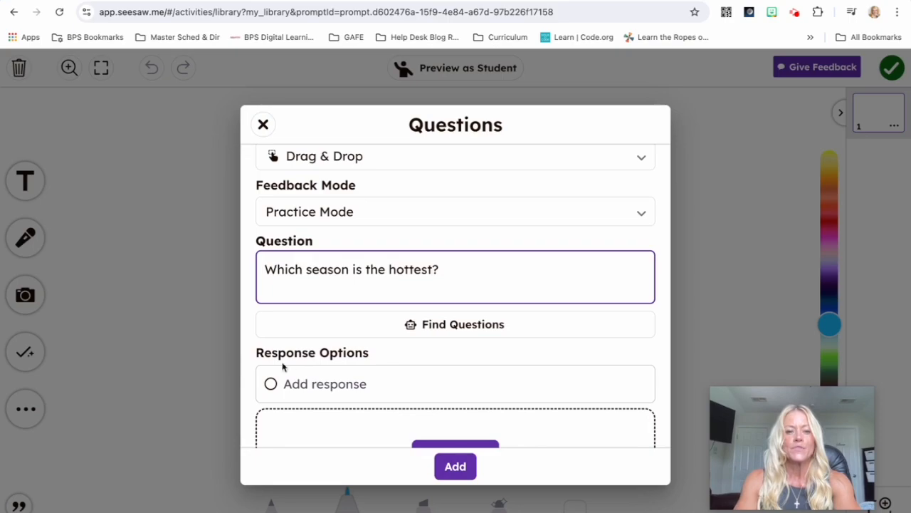
Upload the pink tree, beach, orange tree and snowy pines pictures from Photos as the question's response options
scroll(295, 366, "down", 2)
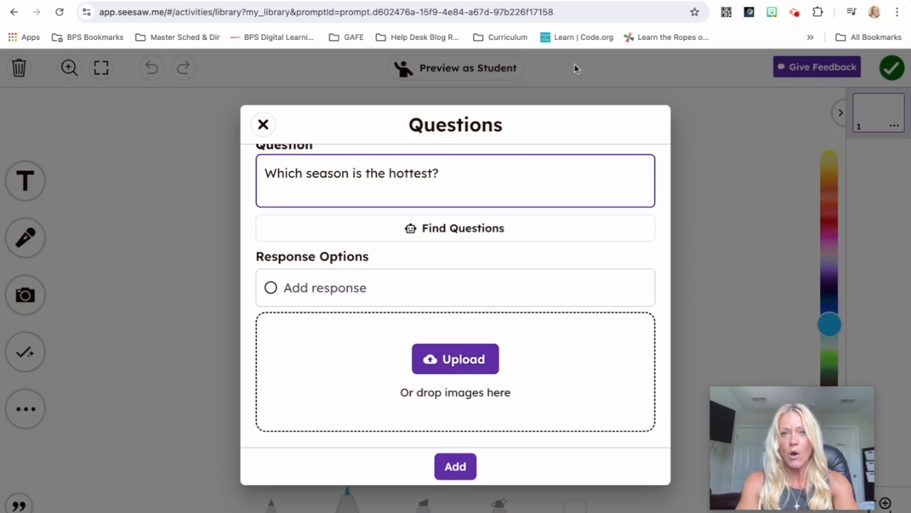
left_click(591, 1)
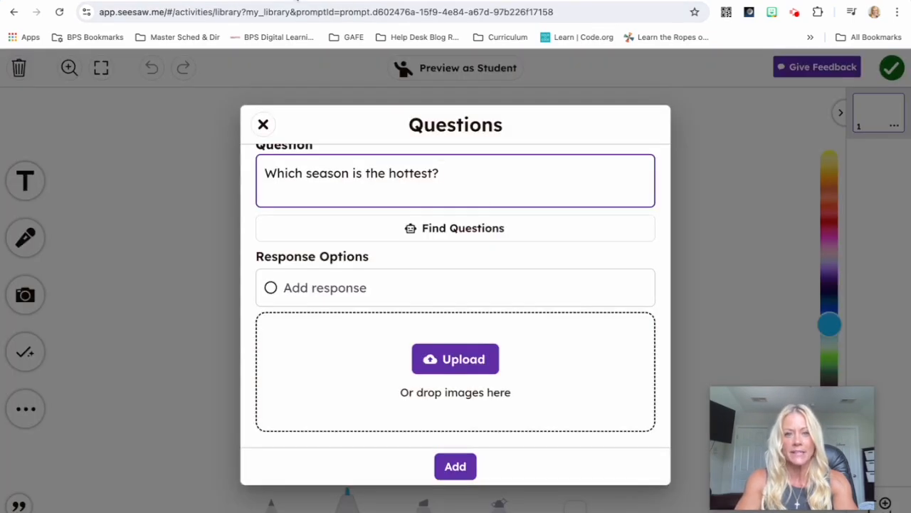
left_click(468, 369)
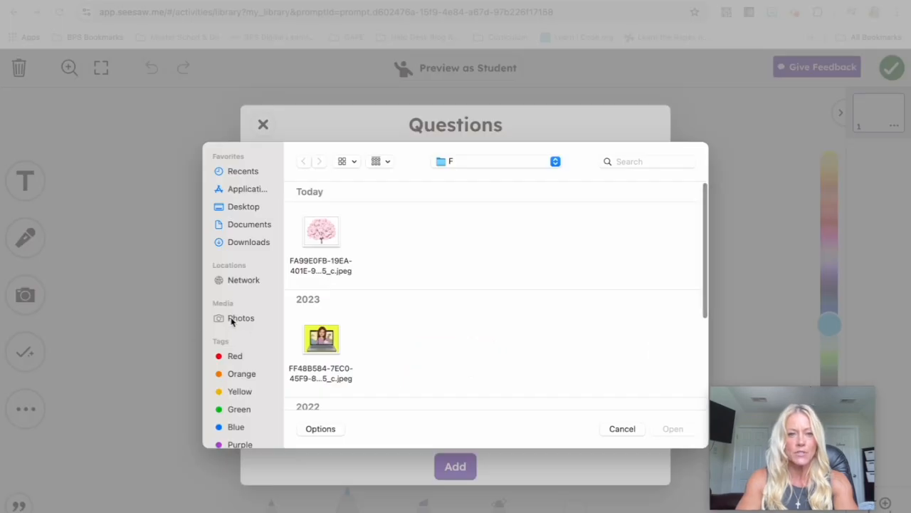
left_click(241, 318)
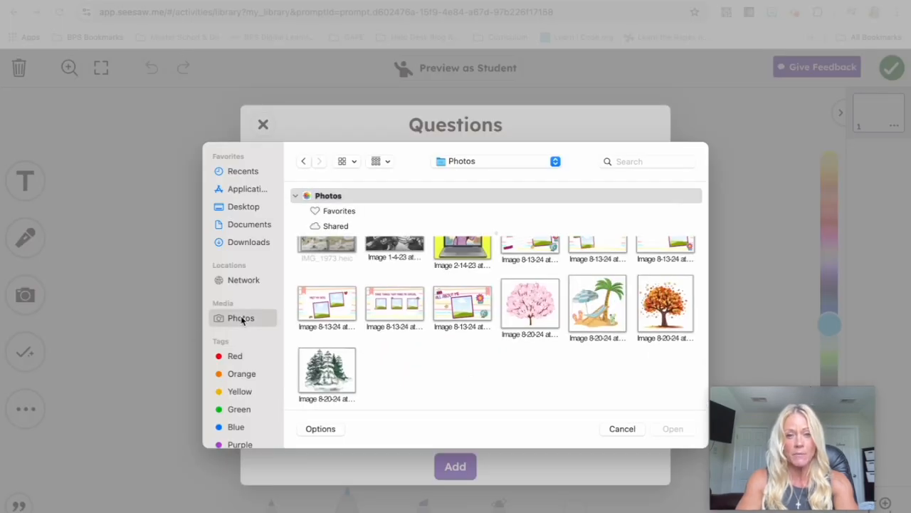
left_click(538, 303)
left_click(594, 305, "super")
left_click(663, 297, "super")
left_click(328, 367, "super")
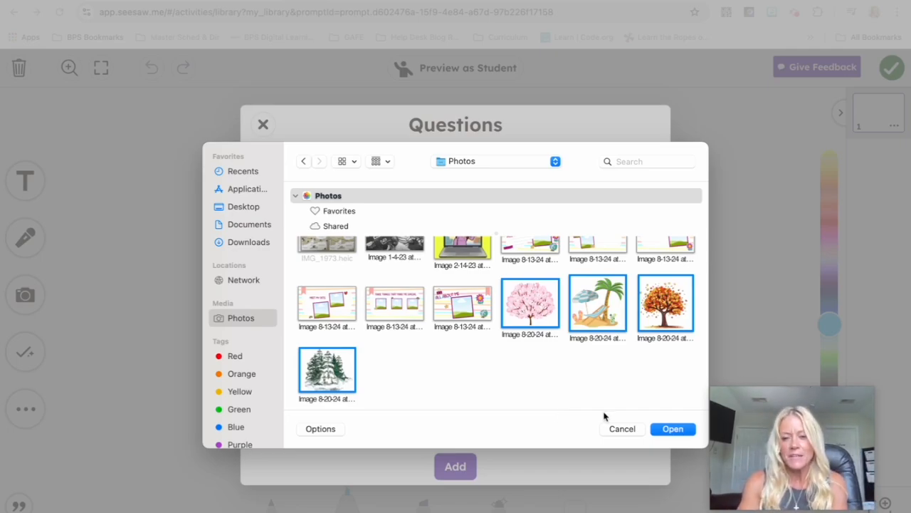
left_click(672, 430)
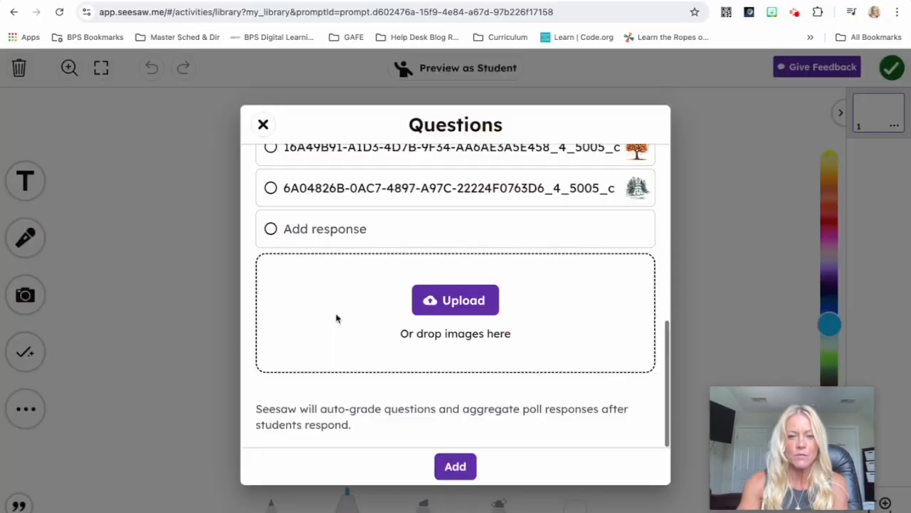
Rename the pink tree response as spring, the beach as summer, the orange tree as fall and the snowy pines as winter
scroll(331, 313, "up", 3)
left_click(365, 212)
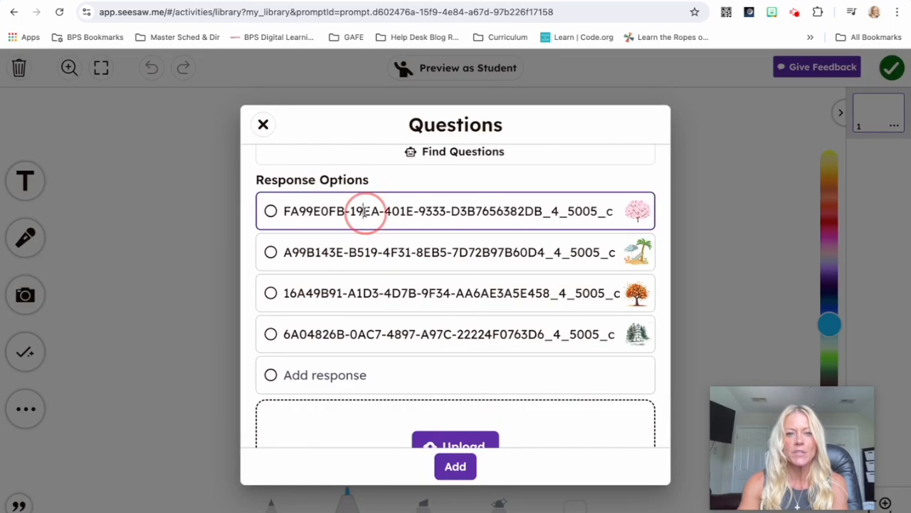
double_click(364, 211)
triple_click(365, 212)
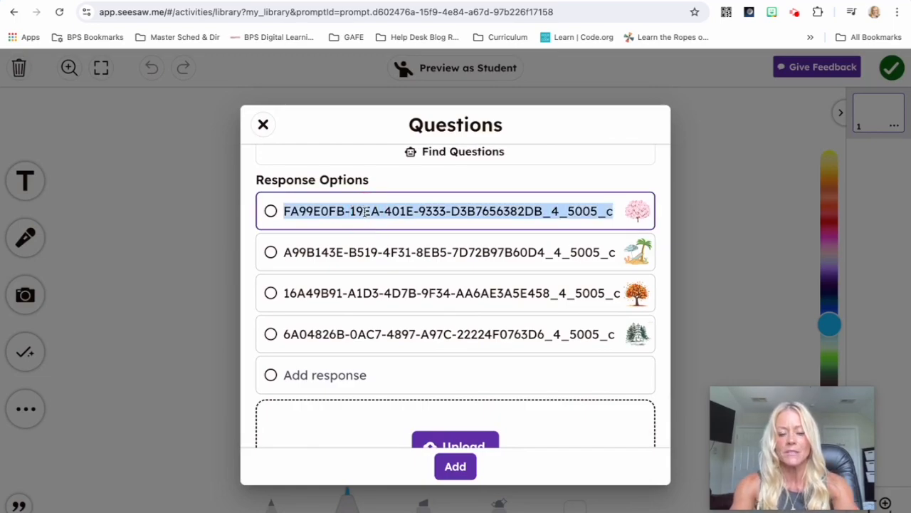
type("spring")
triple_click(383, 254)
type("summer")
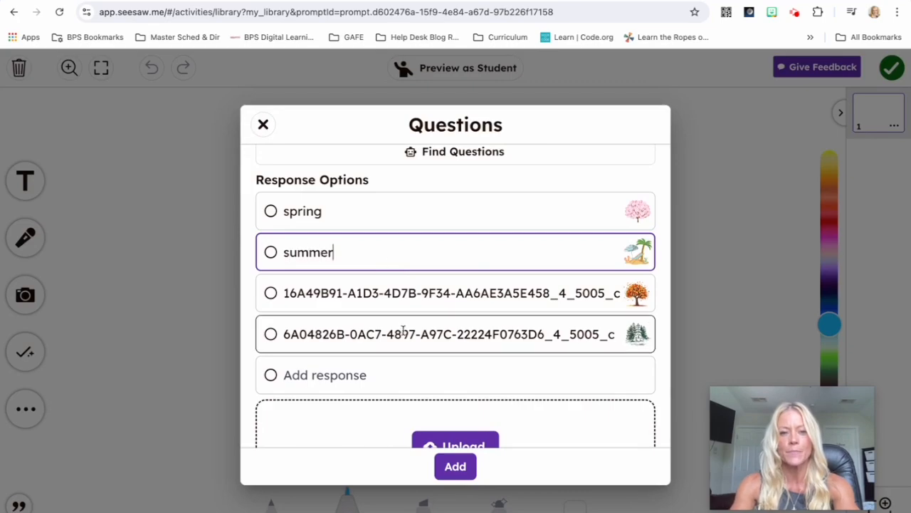
triple_click(398, 295)
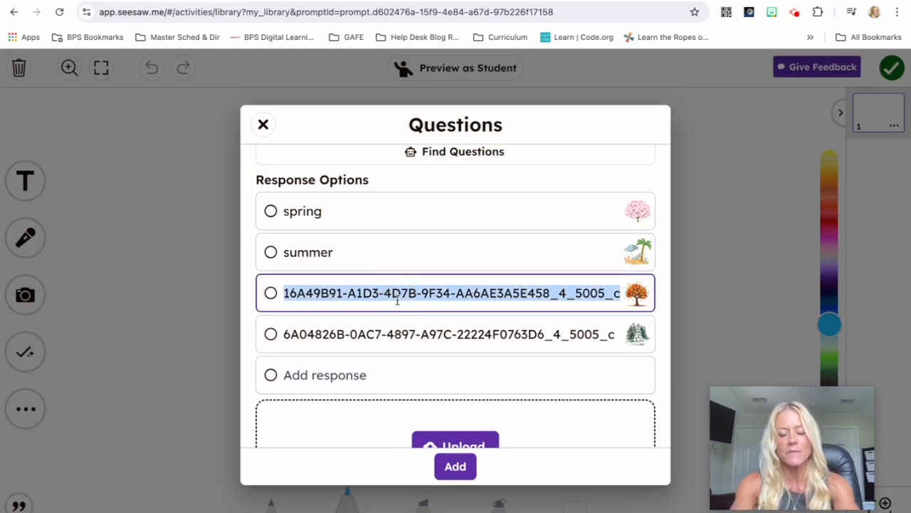
type("fall")
triple_click(406, 334)
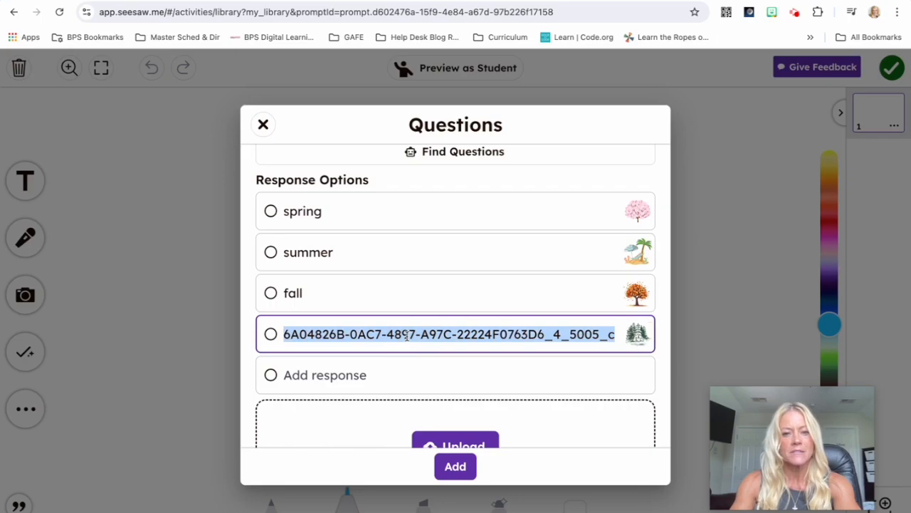
type("winter")
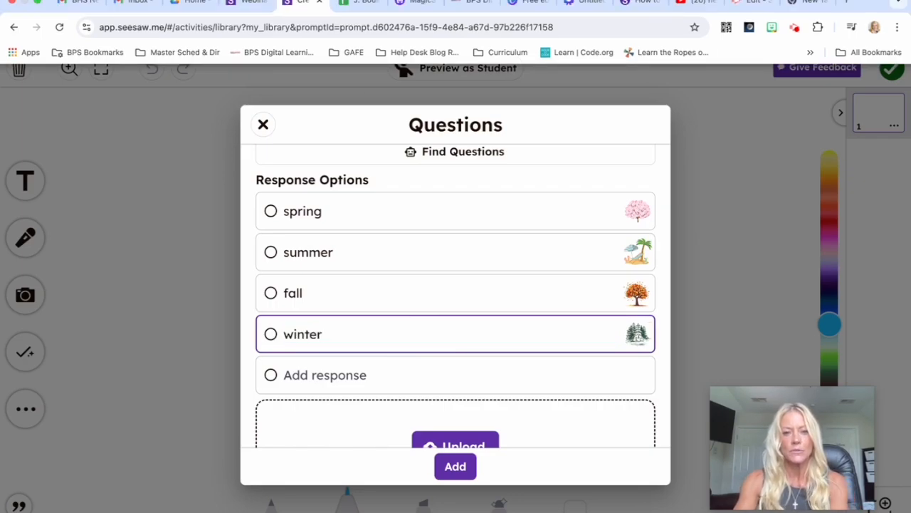
Keep editing the question instead of discarding it, and try to add it to the page
left_click(204, 234)
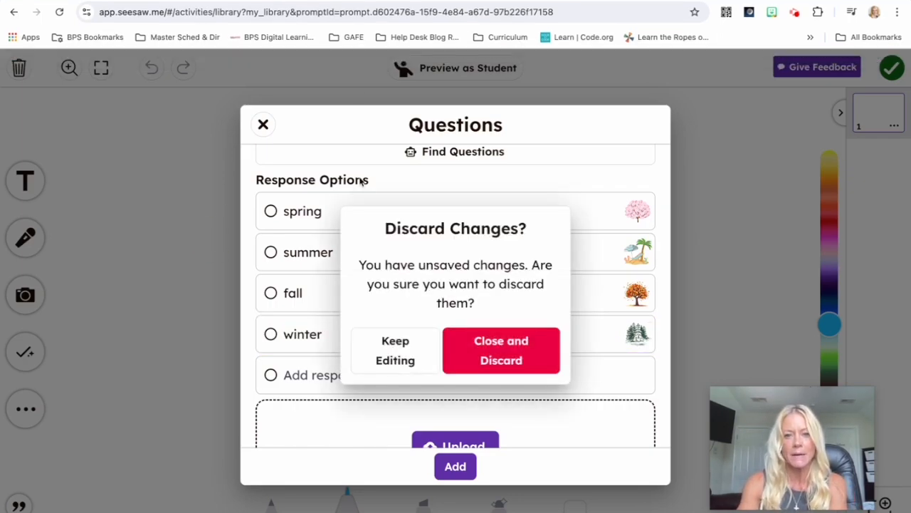
left_click(378, 356)
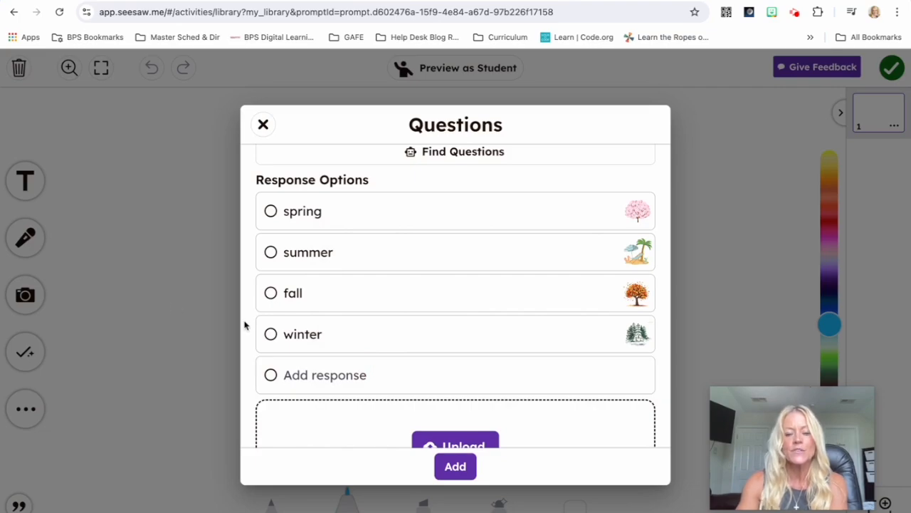
scroll(244, 325, "up", 4)
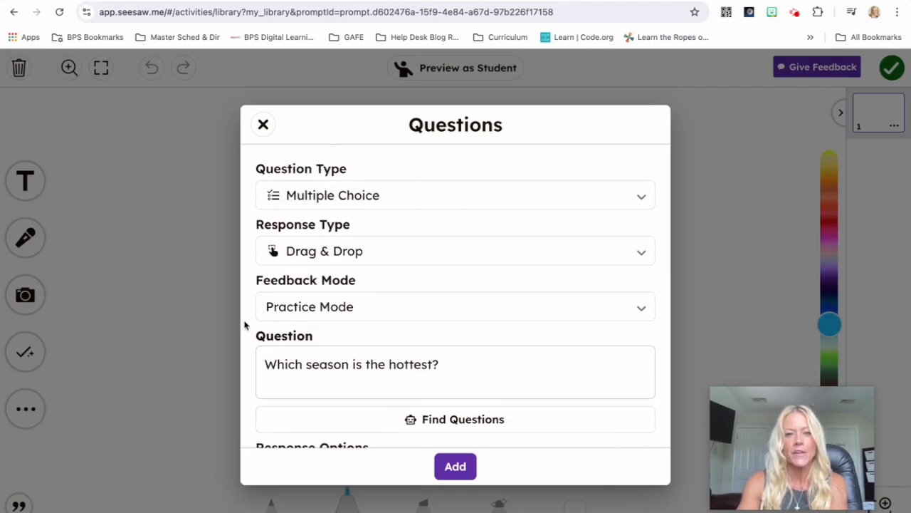
left_click(455, 468)
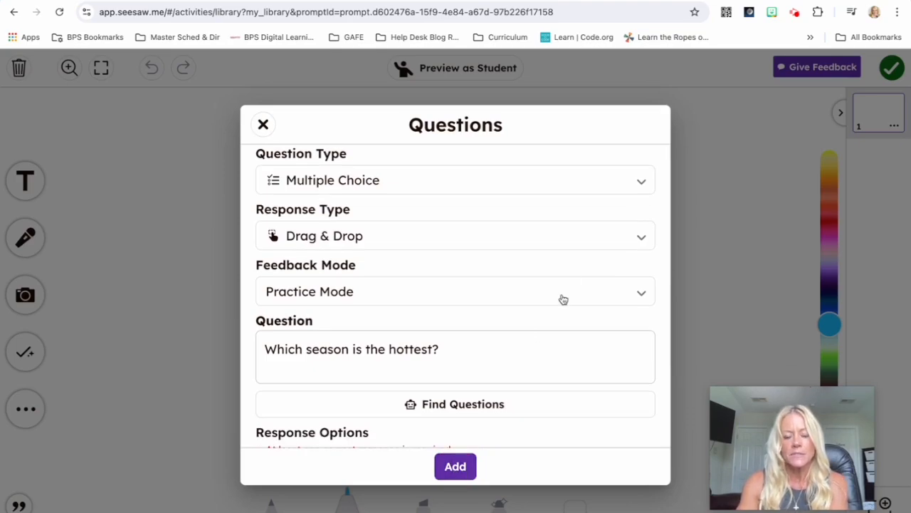
Mark summer as the correct response and add the drag and drop question to the page
scroll(563, 299, "down", 5)
scroll(565, 274, "up", 2)
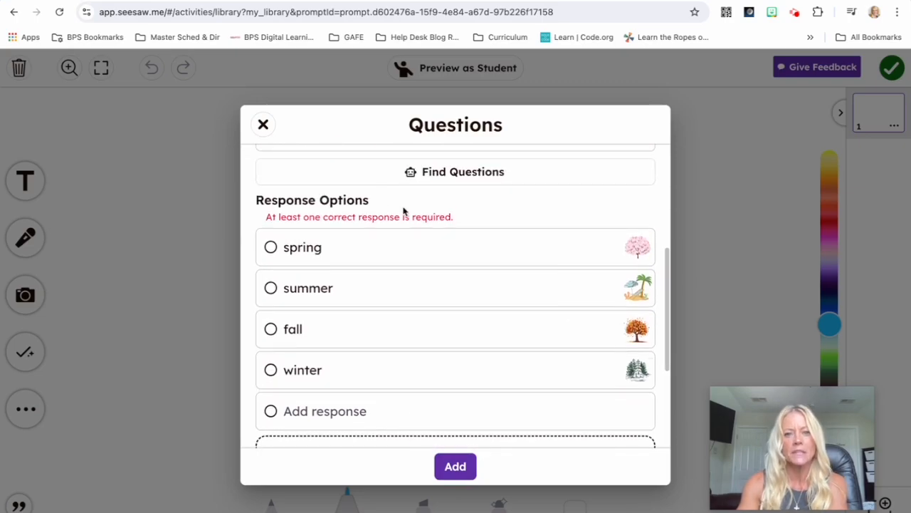
scroll(285, 318, "up", 1)
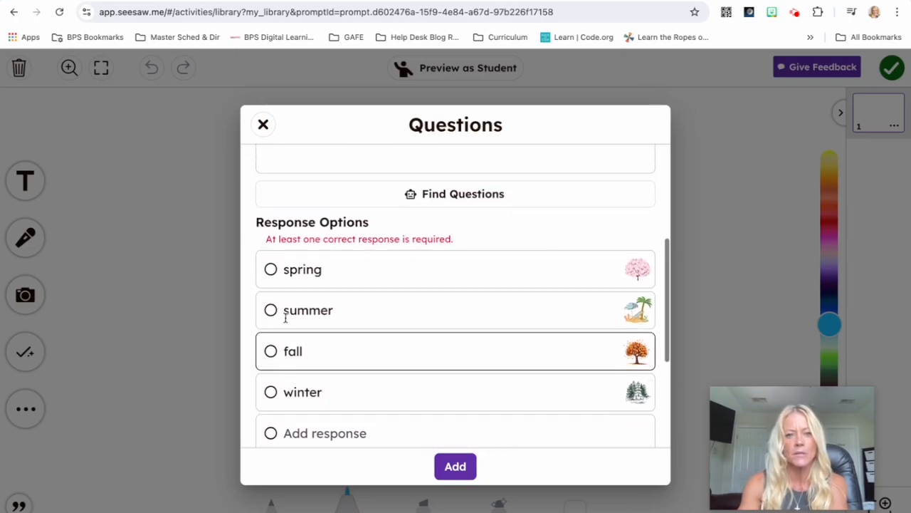
scroll(284, 318, "up", 2)
left_click(270, 335)
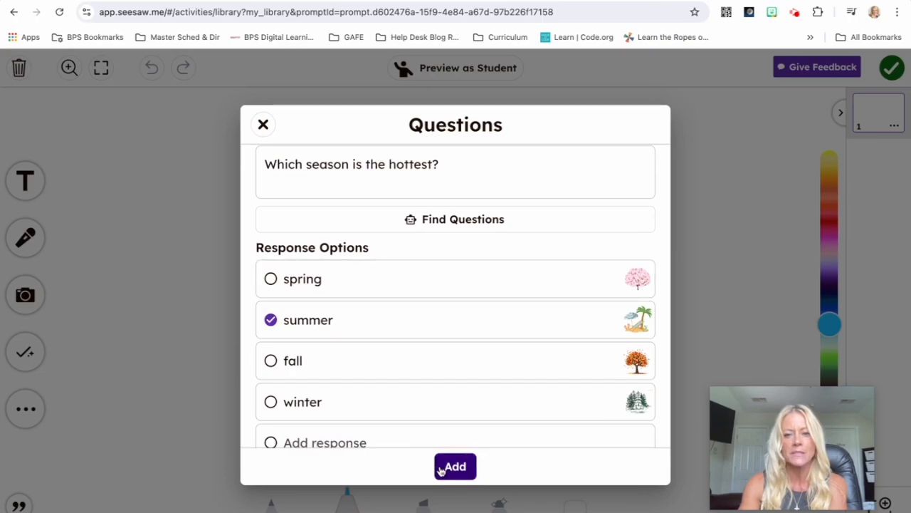
left_click(449, 469)
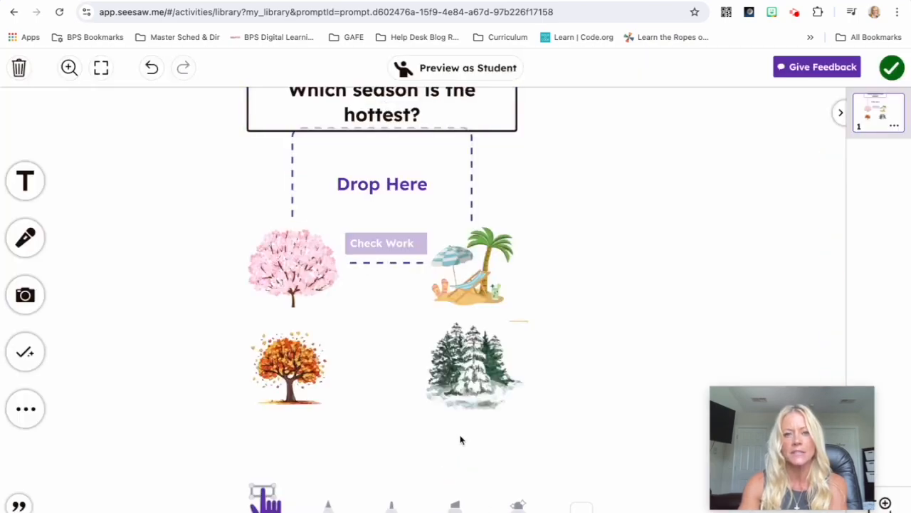
Arrange the orange tree, pink tree, beach and snowy pines in a row below the drop area, with the question box above it
left_click_drag(471, 365, 549, 420)
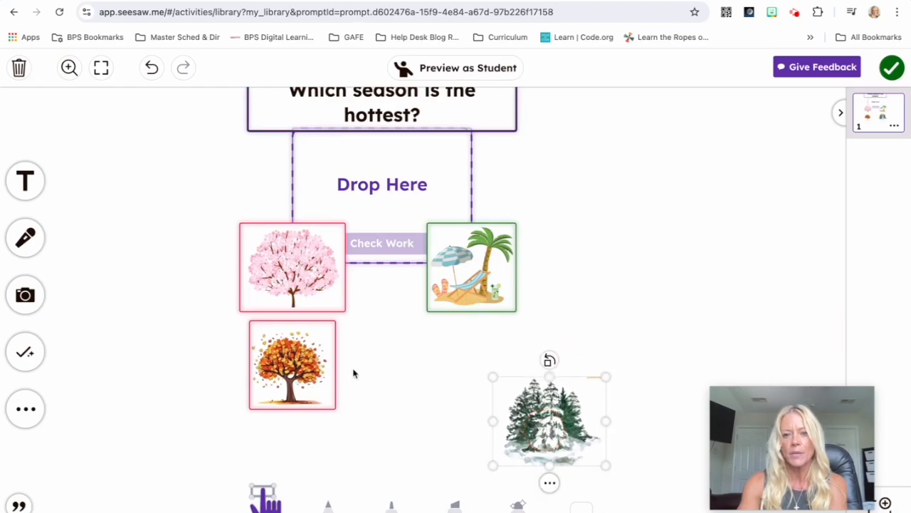
left_click(397, 419)
left_click_drag(283, 341, 163, 396)
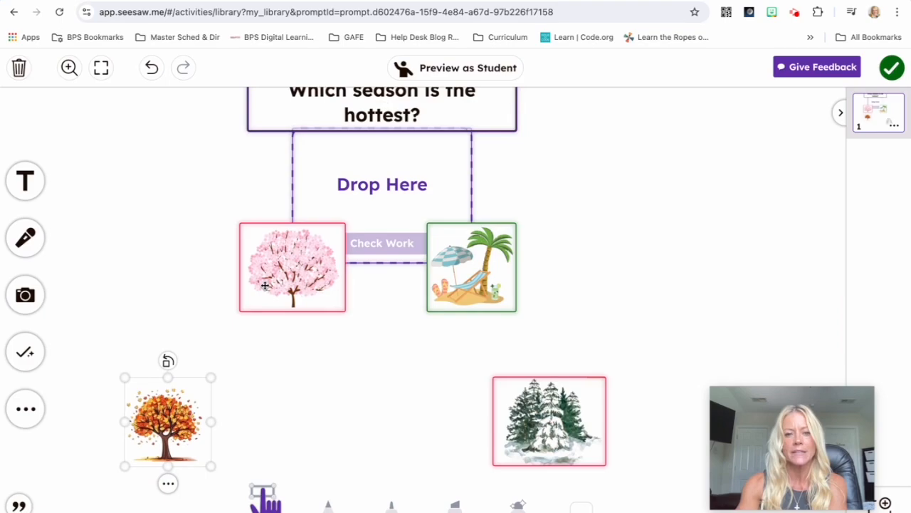
left_click_drag(265, 284, 272, 428)
left_click_drag(468, 301, 427, 435)
mouse_move(522, 431)
left_mouse_down()
mouse_move(546, 417)
mouse_move(535, 422)
left_mouse_up()
left_click_drag(434, 405, 426, 414)
left_click_drag(372, 199, 333, 274)
left_click_drag(311, 120, 273, 167)
left_click(516, 249)
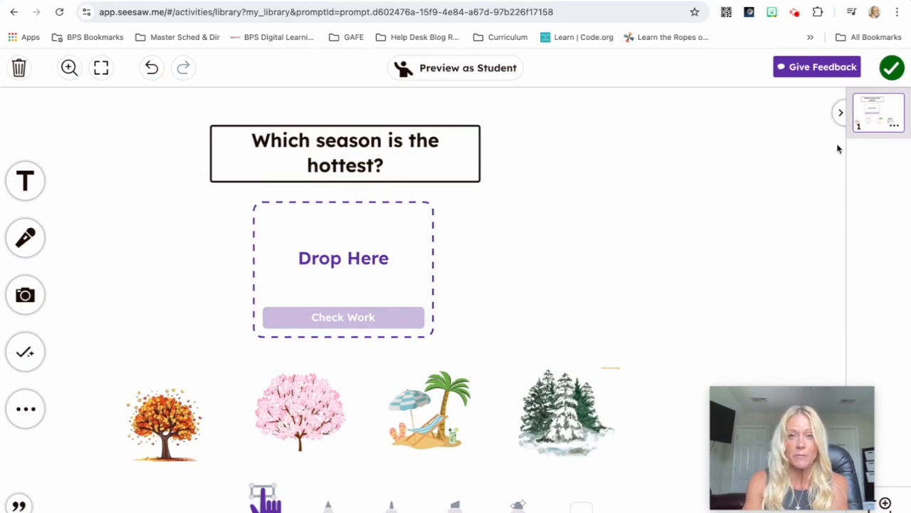
Hide all student tools on page 1 with Focus Mode, then save and preview the page as a student
left_click(894, 127)
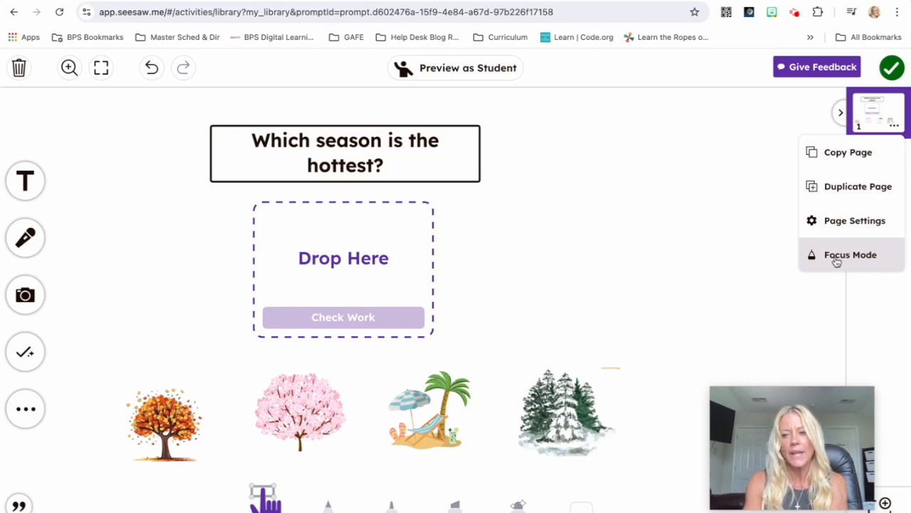
left_click(838, 262)
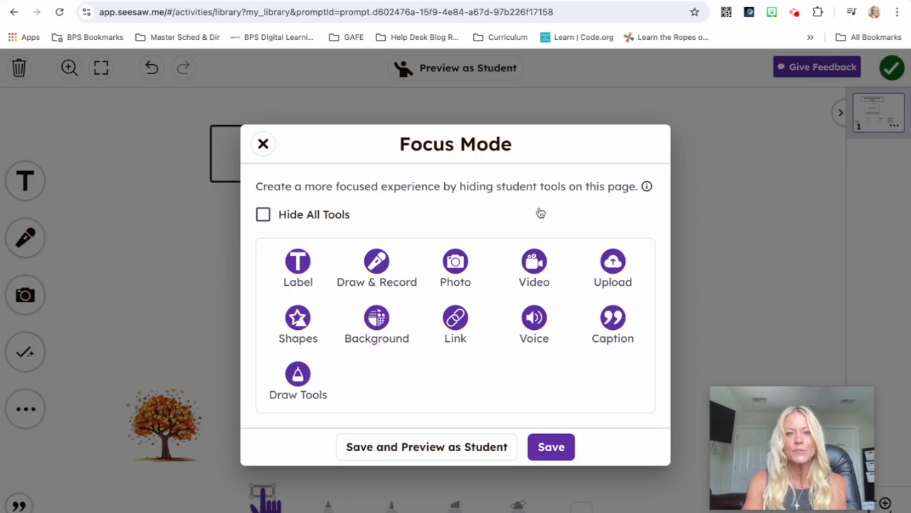
left_click(264, 218)
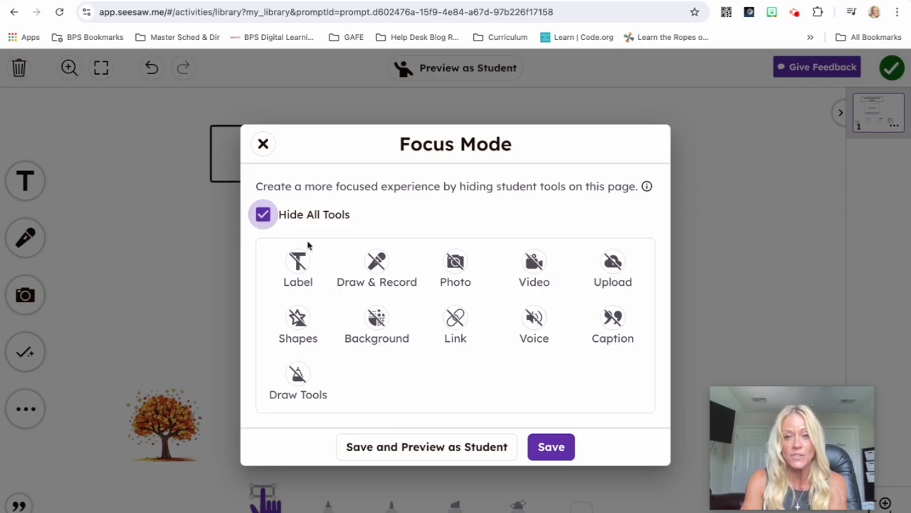
left_click(467, 448)
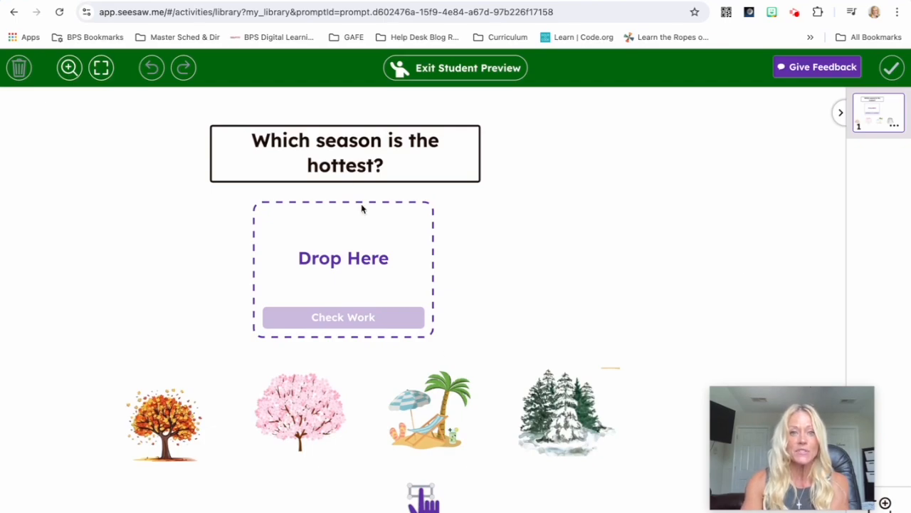
Test the beach picture as the answer in the student preview, check the work, and return it to the picture row
left_click_drag(427, 420, 345, 264)
left_click(338, 324)
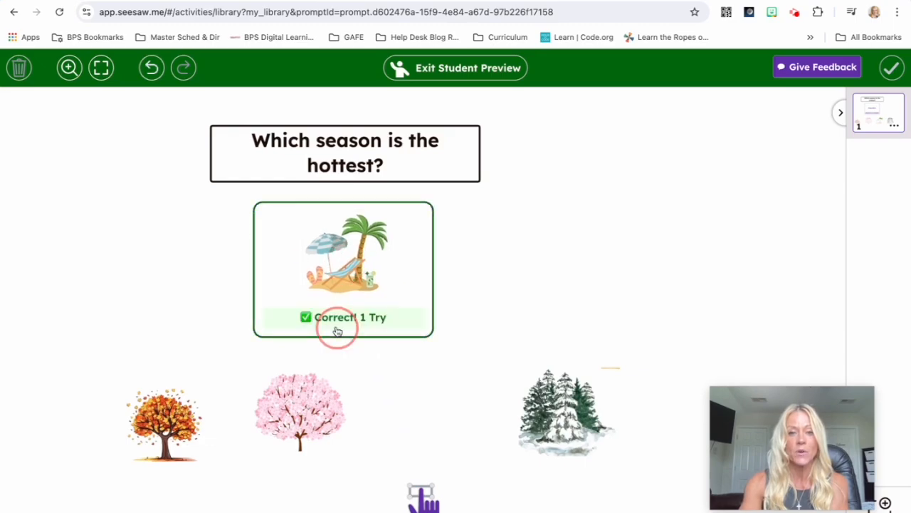
left_click_drag(337, 251, 414, 412)
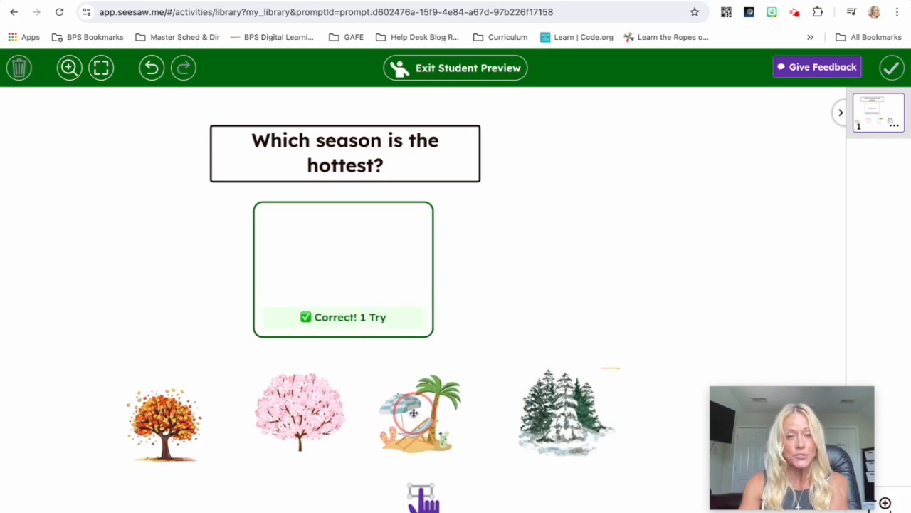
left_click_drag(414, 412, 414, 413)
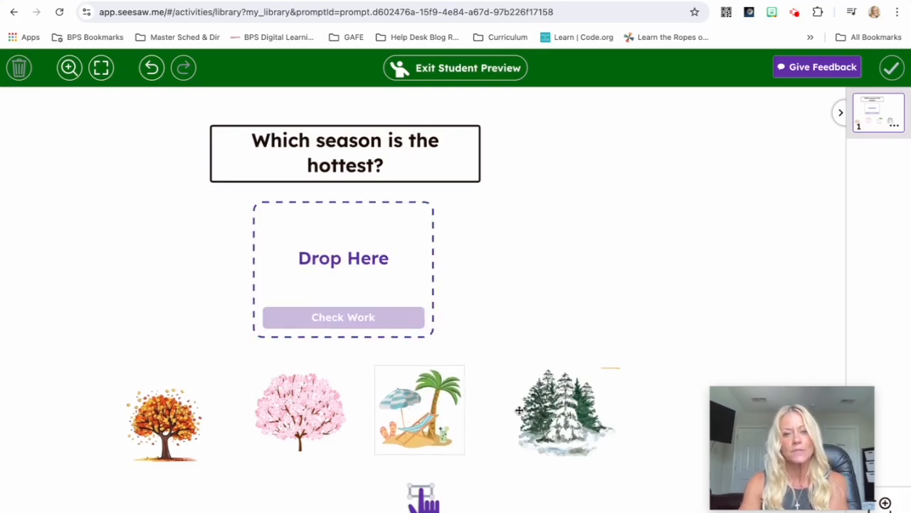
Test the pink tree as the answer, check the work, return it to the picture row, and exit the student preview
left_click_drag(283, 408, 296, 258)
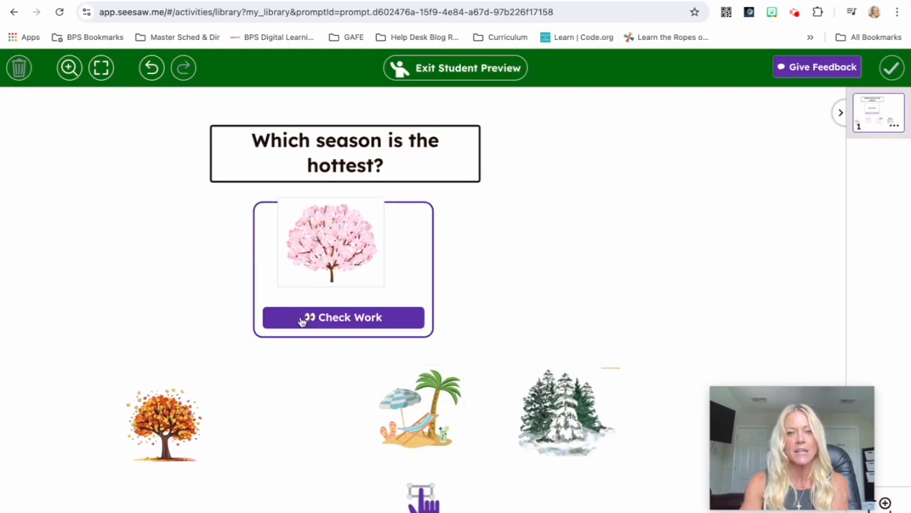
left_click(302, 320)
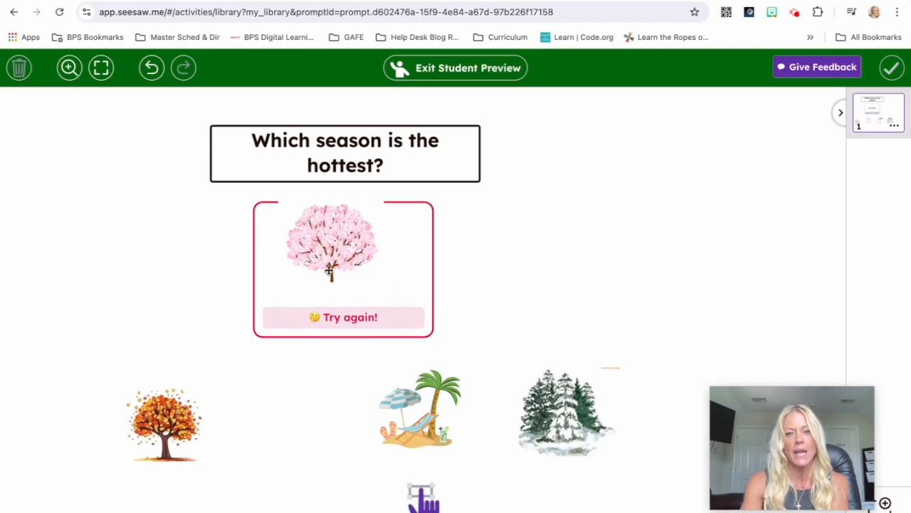
left_click_drag(329, 269, 254, 441)
left_click(428, 446)
left_click_drag(428, 446, 374, 458)
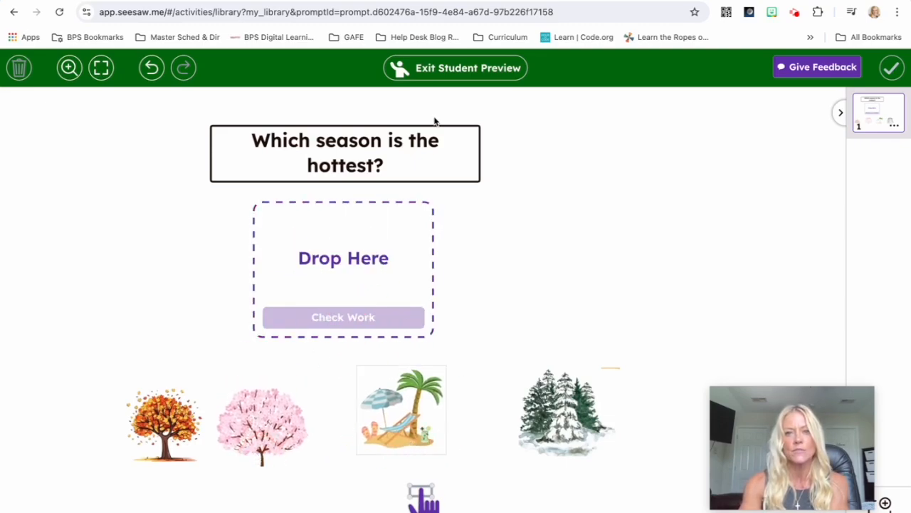
left_click(443, 77)
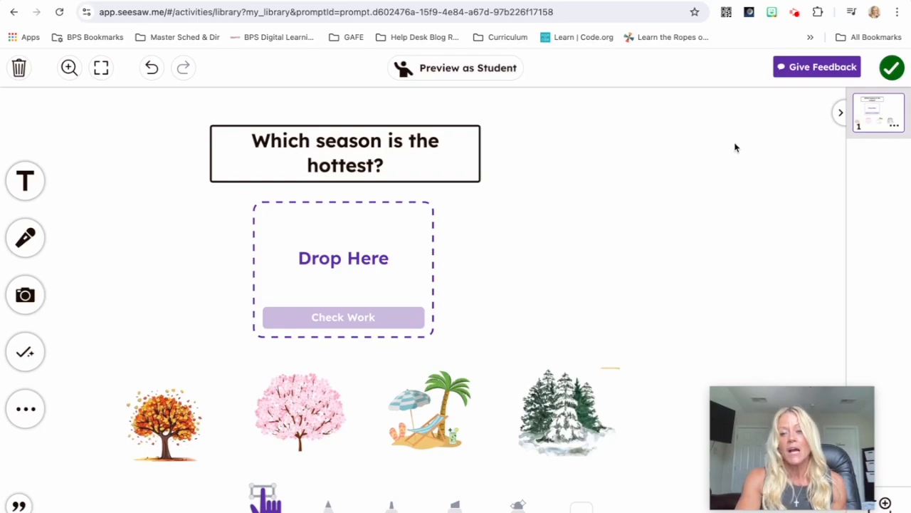
Add a second blank page to the activity
left_click_drag(793, 418, 738, 422)
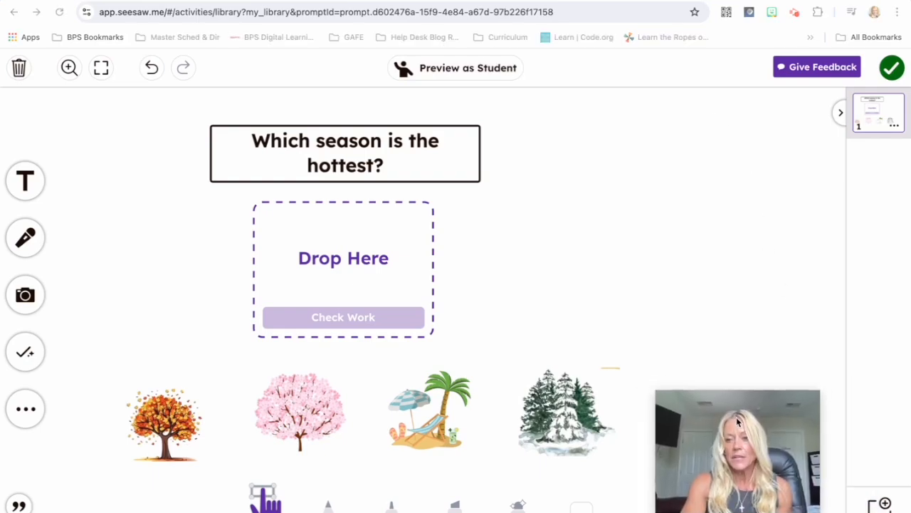
left_click(881, 493)
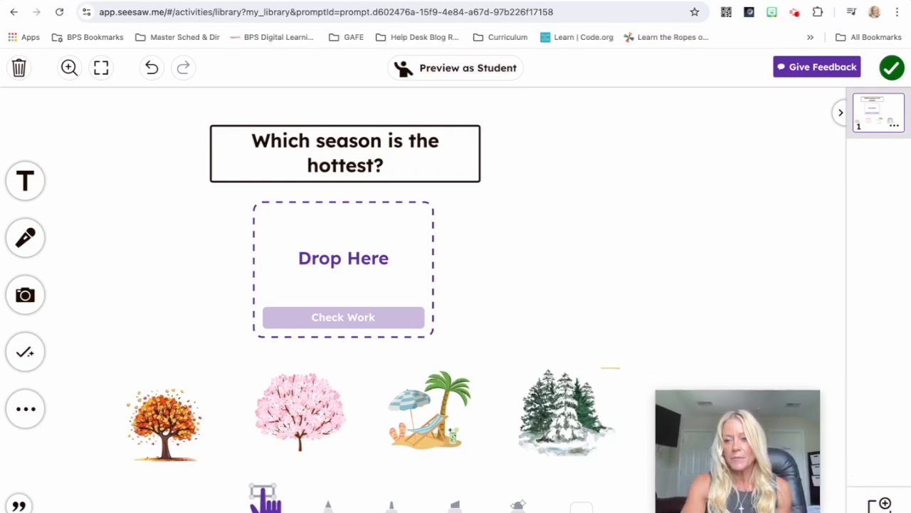
left_click(883, 504)
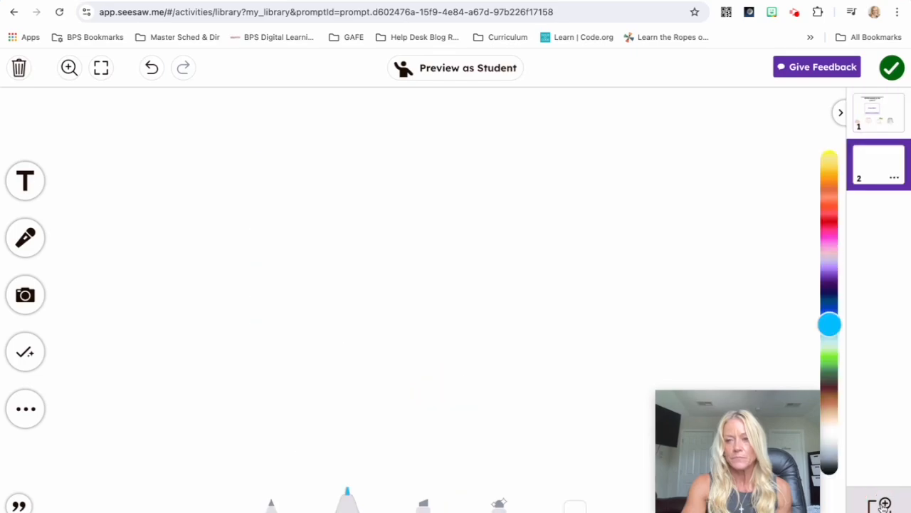
Start a drag and drop multiple choice question on page 2 with the text "When do we celebrate Halloween and Thanksgiving?"
left_click(31, 360)
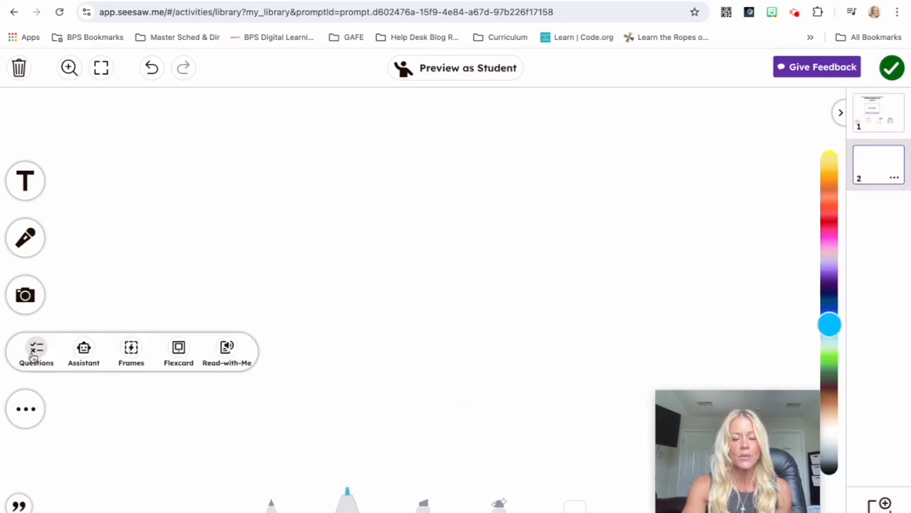
left_click(33, 357)
left_click(289, 354)
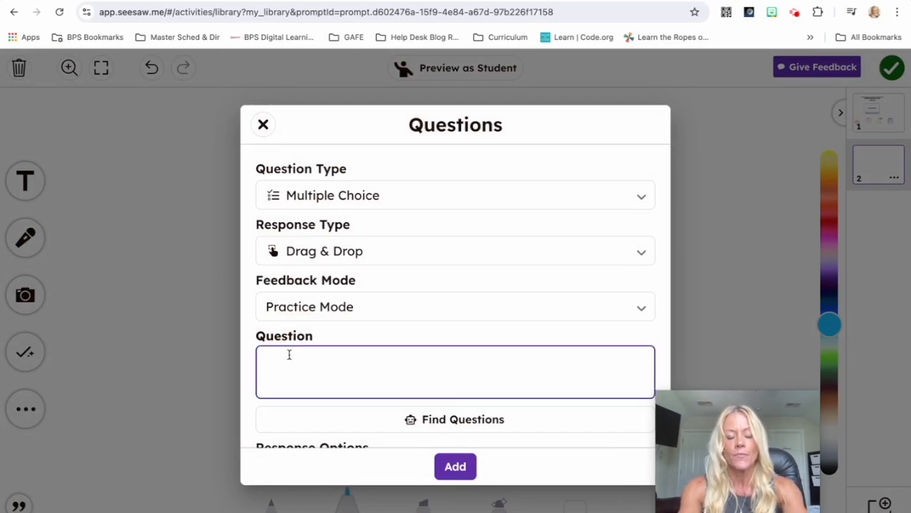
type("When do we clee")
key("BackSpace")
key("BackSpace")
type("ebrate")
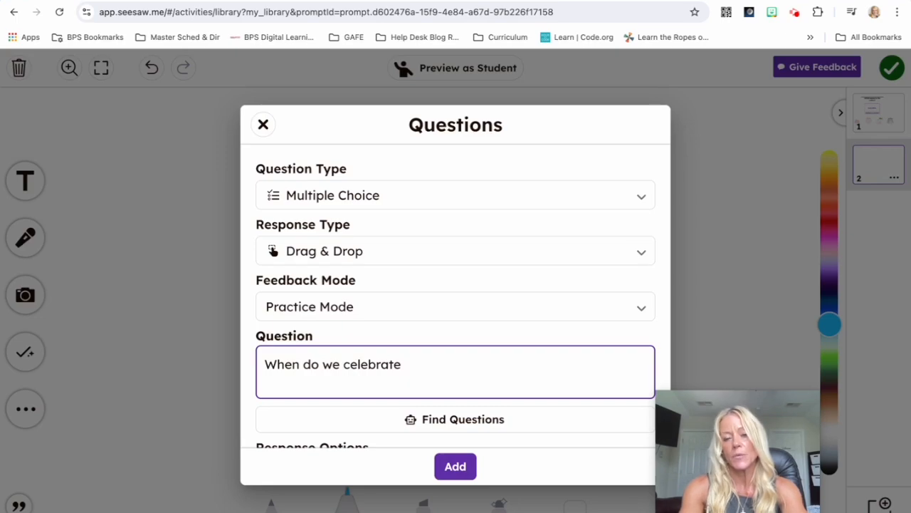
type(" Hallowe")
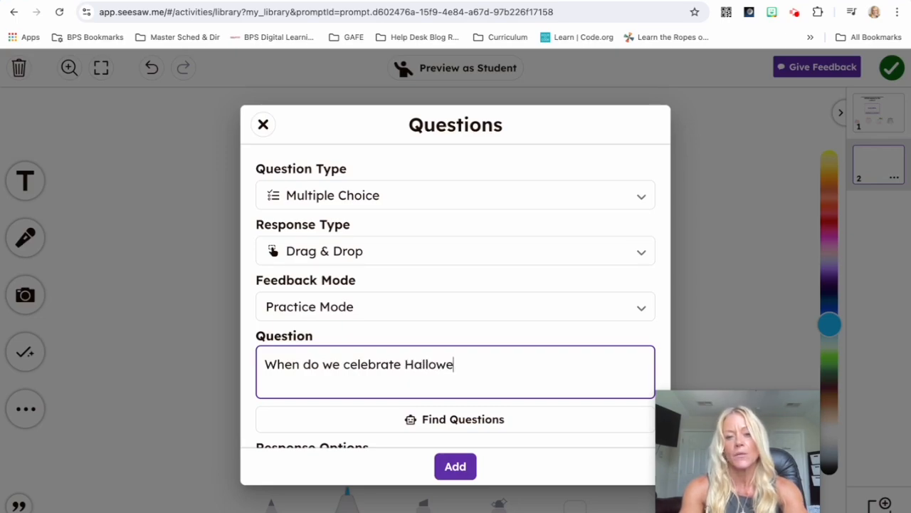
type("en and Thanksgiving?")
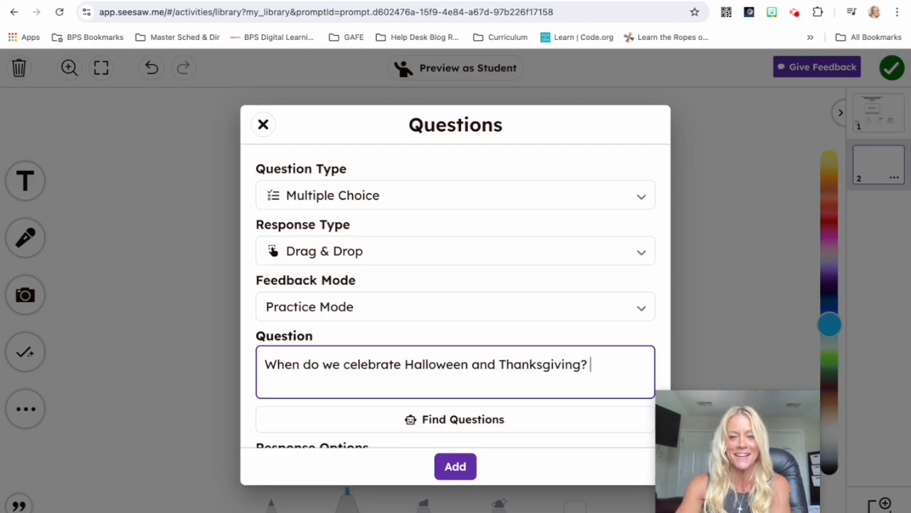
Upload the pink tree, beach, orange tree and snowy pines pictures from Photos as response options for the Halloween and Thanksgiving question
scroll(395, 329, "down", 2)
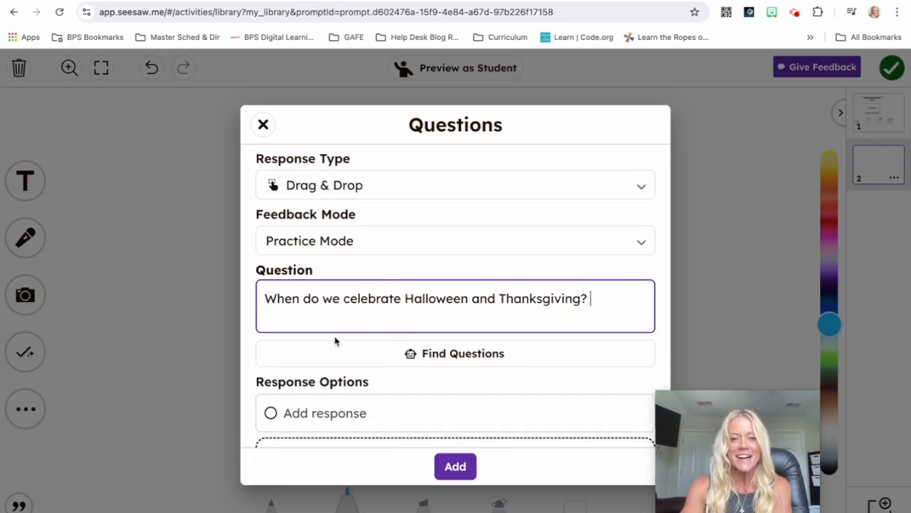
scroll(336, 326, "down", 2)
left_click(453, 418)
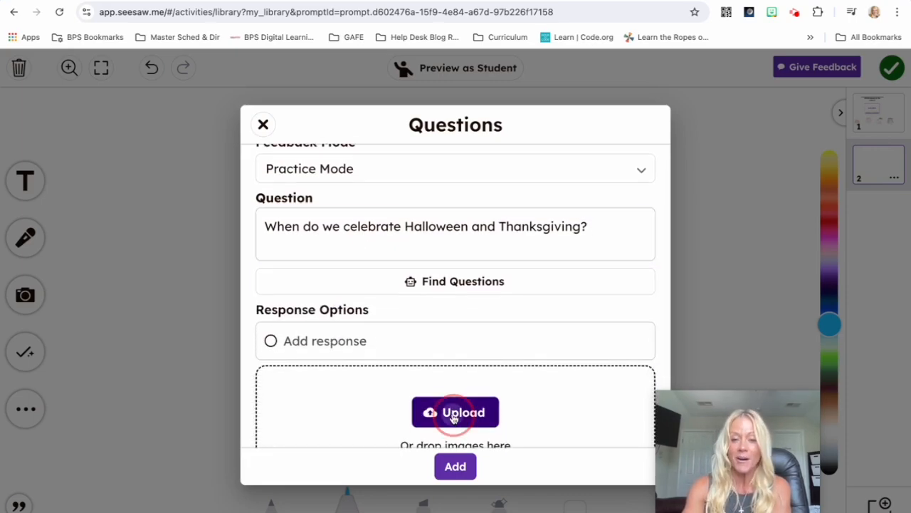
left_click(244, 320)
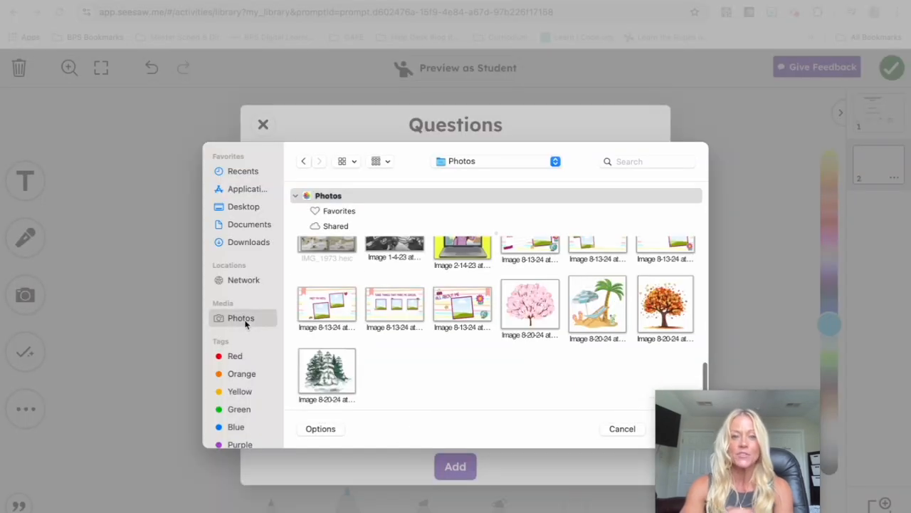
left_click(547, 305)
left_click(593, 313, "super")
left_click(679, 313, "super")
left_click(327, 368, "super")
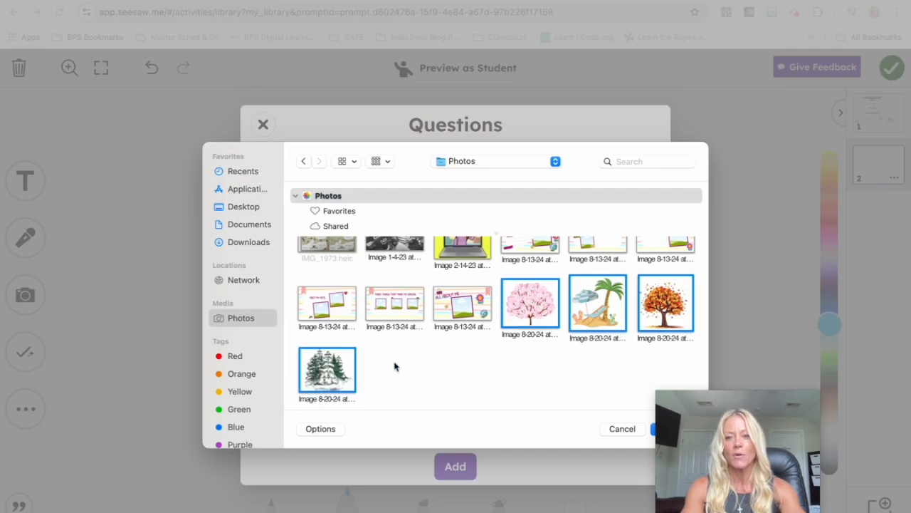
left_click_drag(676, 400, 718, 423)
left_click(671, 428)
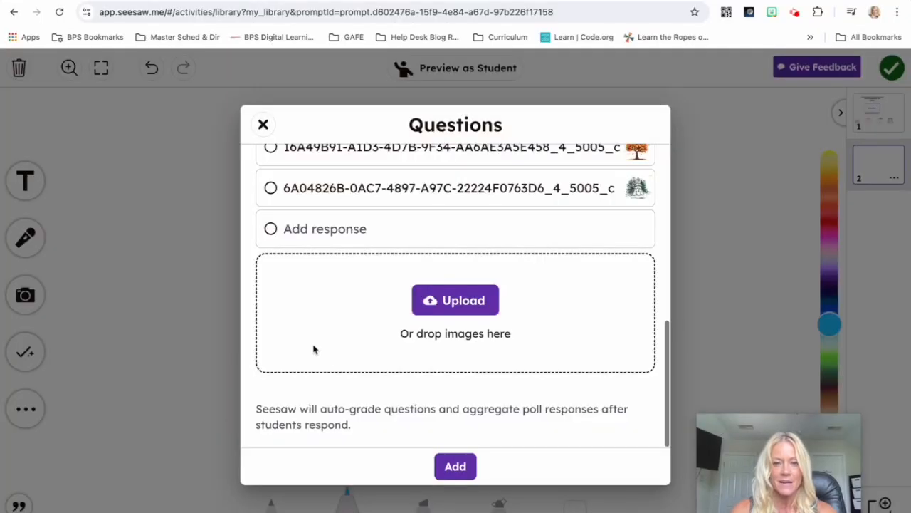
Rename the four picture response options as spring, summer, fall and winter, matching the pink tree, beach, orange tree and snowy pines
scroll(358, 242, "up", 3)
triple_click(355, 191)
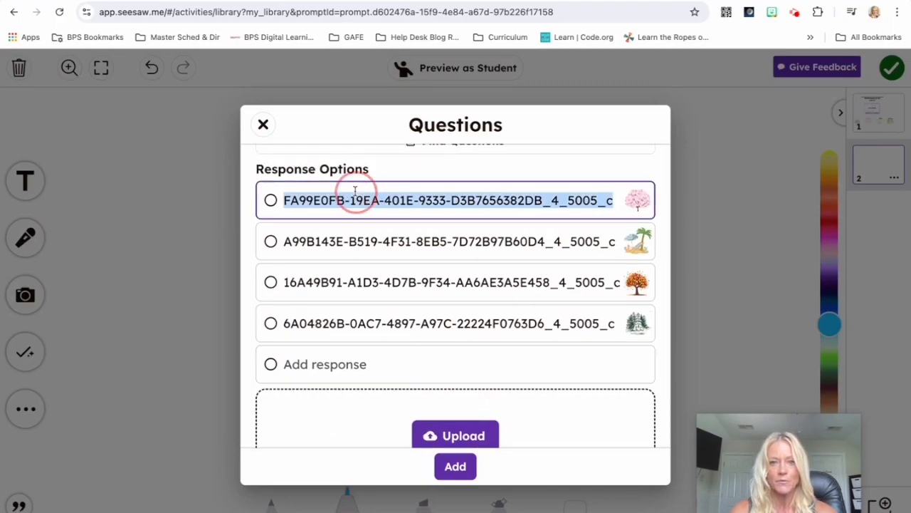
type("spring")
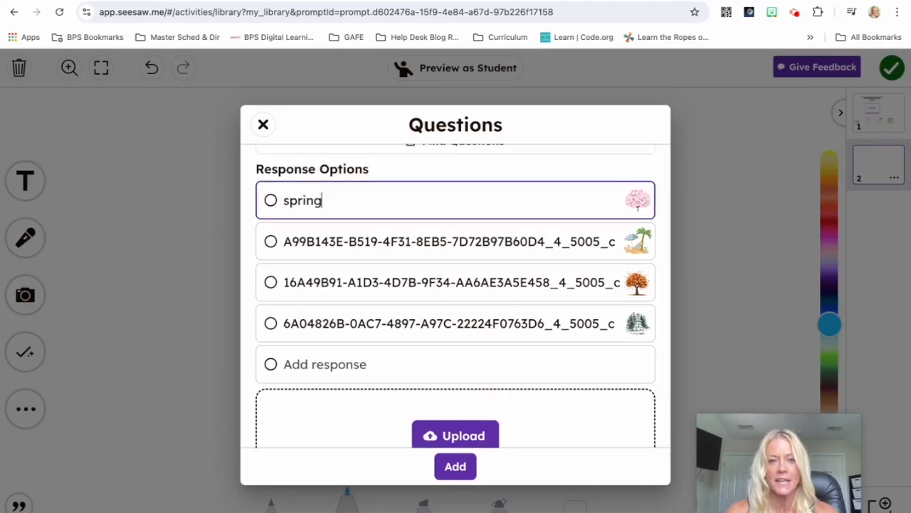
triple_click(384, 241)
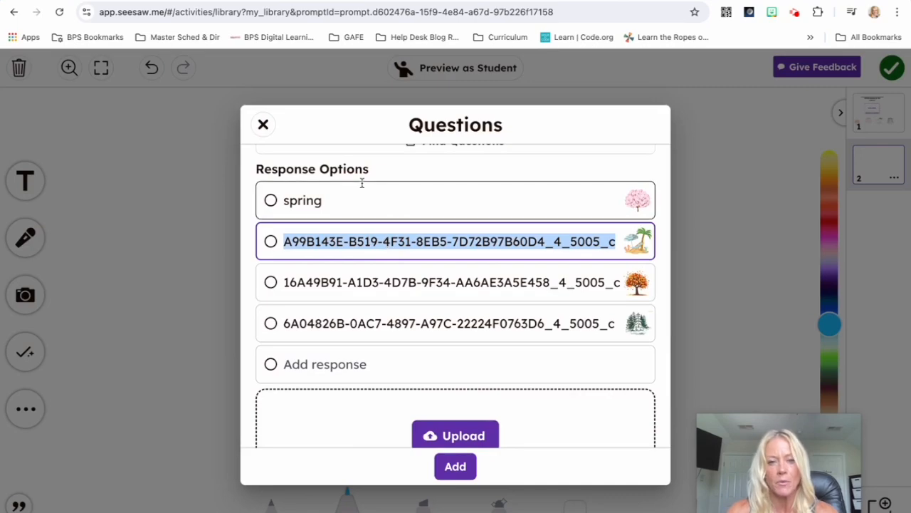
type("summer")
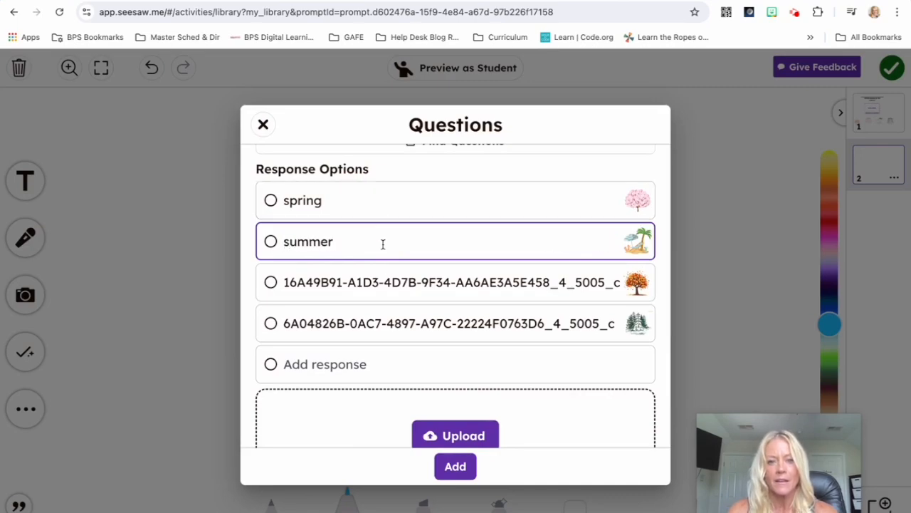
triple_click(387, 284)
type("fall")
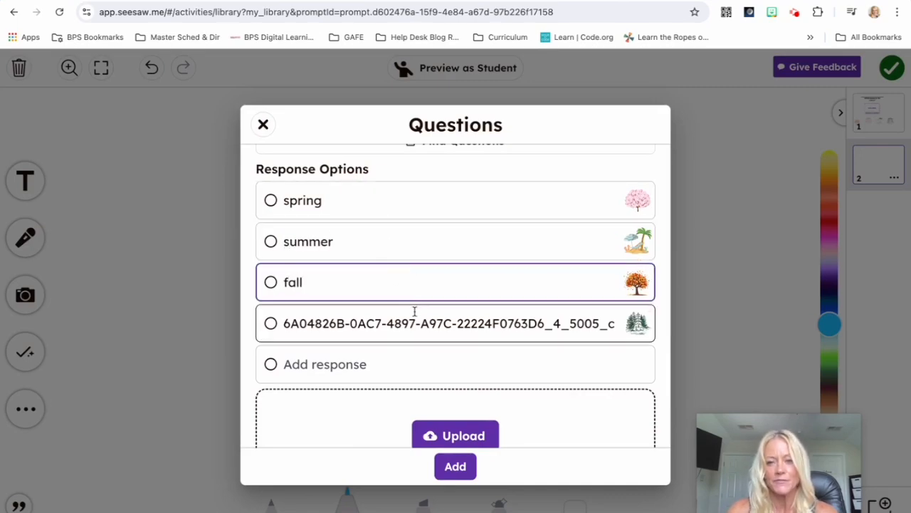
triple_click(418, 325)
type("winter")
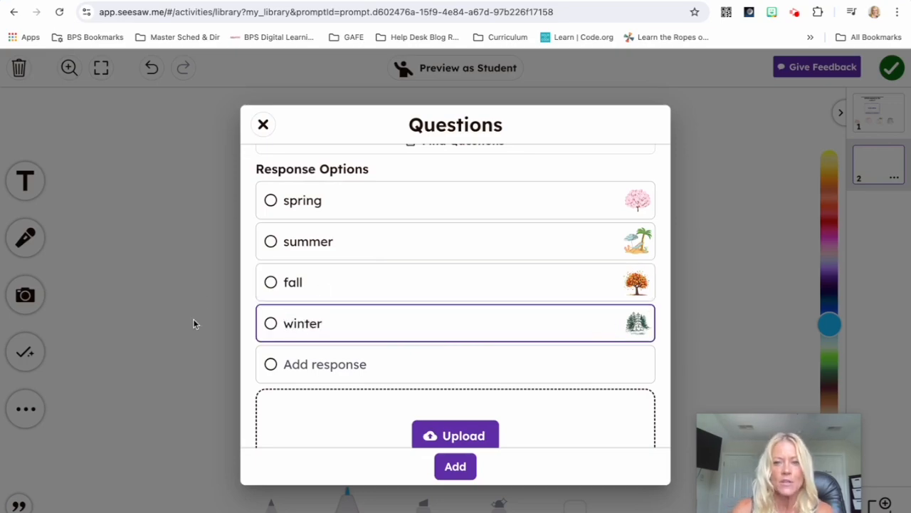
Mark fall as the correct response and add the Halloween and Thanksgiving question to page 2
scroll(398, 266, "up", 3)
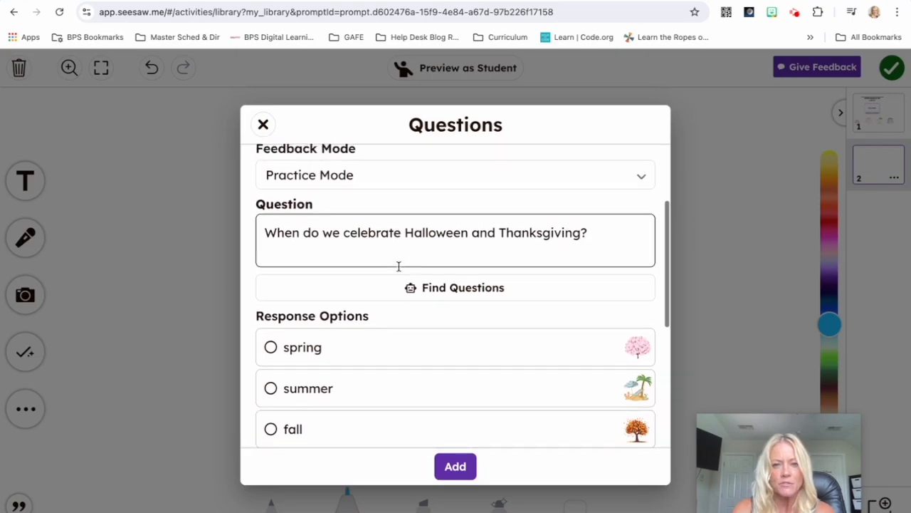
scroll(399, 265, "down", 1)
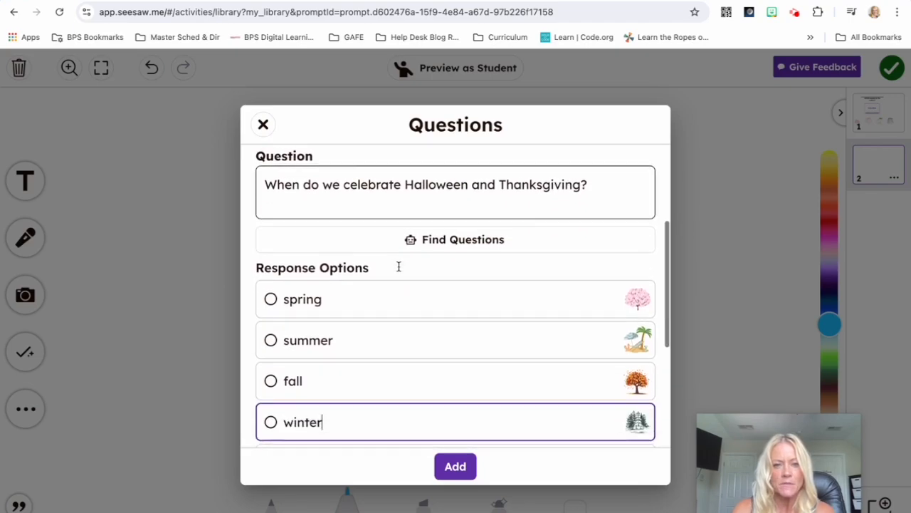
left_click(270, 379)
scroll(342, 366, "down", 2)
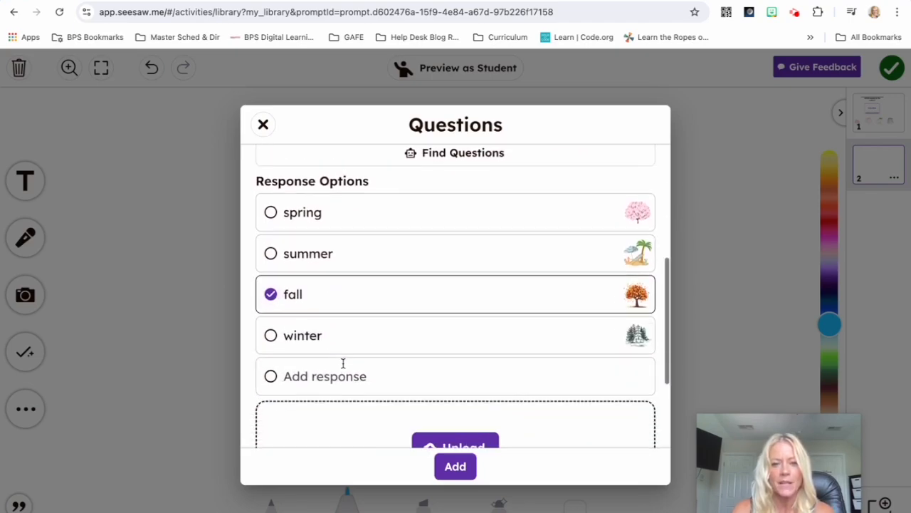
left_click(446, 468)
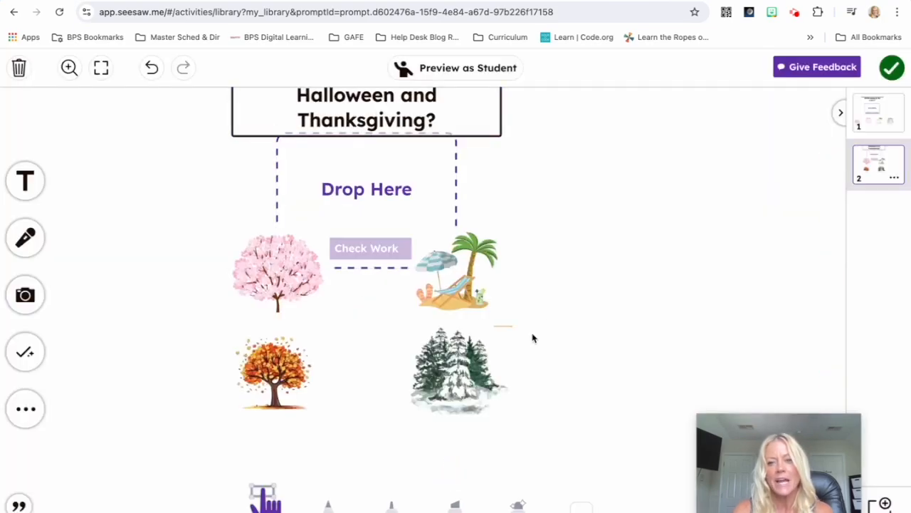
Arrange the four season pictures in a row below the drop zone, ordered pink tree, orange tree, beach, snowy pines
left_click(455, 367)
left_click_drag(456, 368, 573, 430)
left_click(472, 306)
left_click_drag(472, 306, 454, 447)
left_click_drag(300, 379, 340, 422)
left_click_drag(276, 301, 165, 449)
Move the drop zone to just above the picture row and place the question box fully visible above it
left_click(344, 234)
left_click_drag(344, 234, 337, 304)
left_click_drag(287, 125, 283, 167)
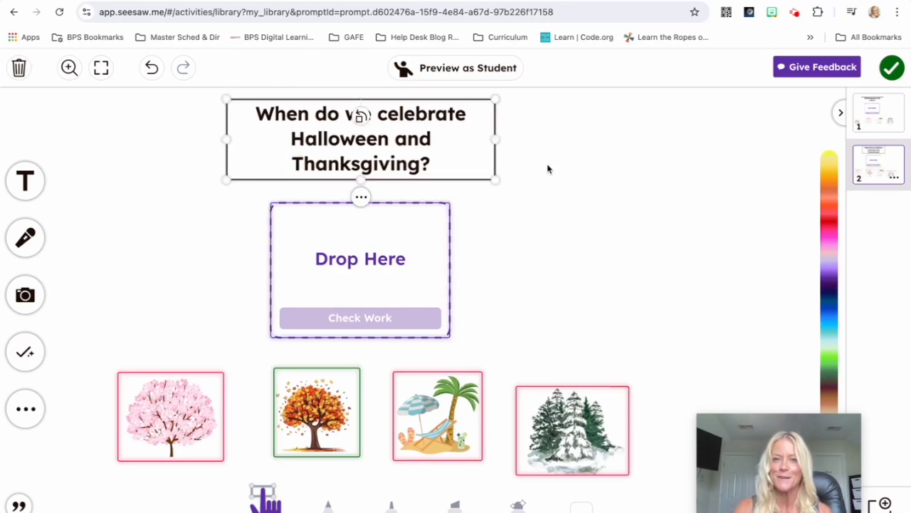
left_click(538, 280)
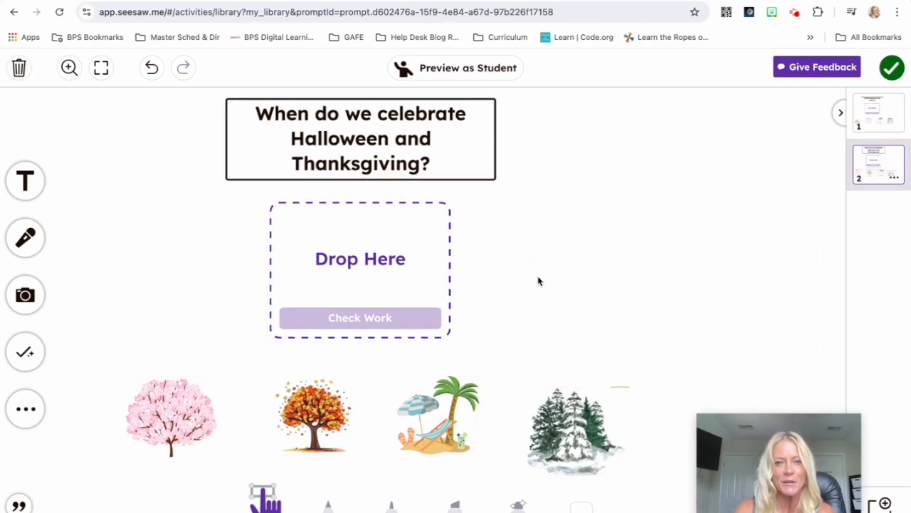
Widen the question box so its text fits on one line, center it above the drop zone, and nudge the snowy pines up into line
left_click(475, 145)
left_click_drag(496, 142, 612, 153)
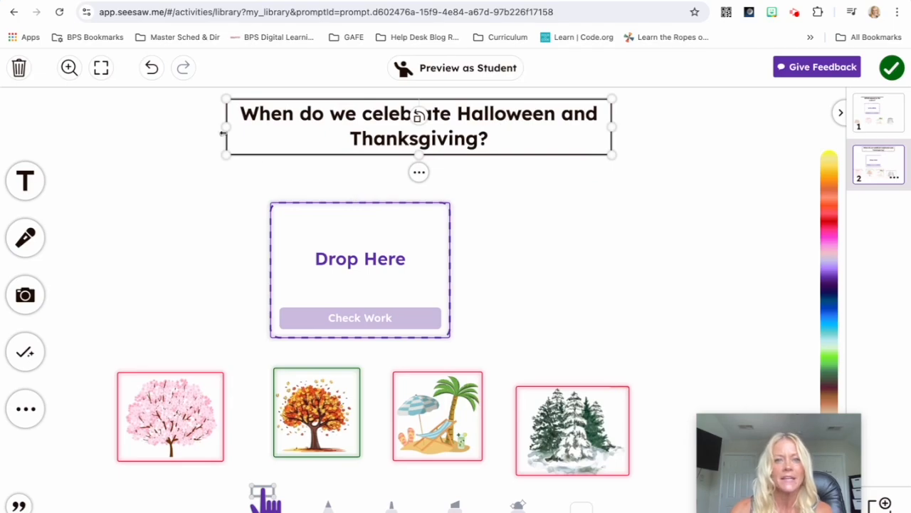
left_click_drag(224, 128, 60, 130)
left_click_drag(180, 128, 214, 173)
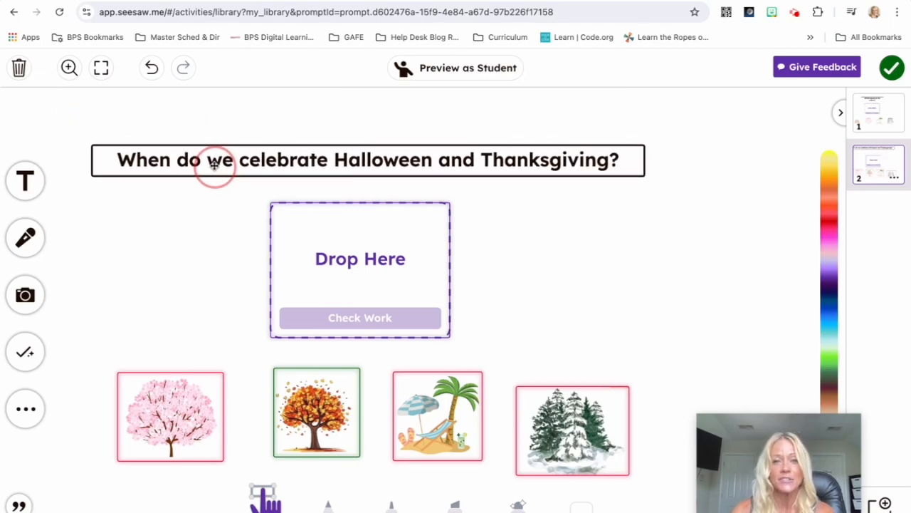
left_click_drag(541, 421, 541, 412)
Set the page 2 background to solid light orange
left_click(29, 405)
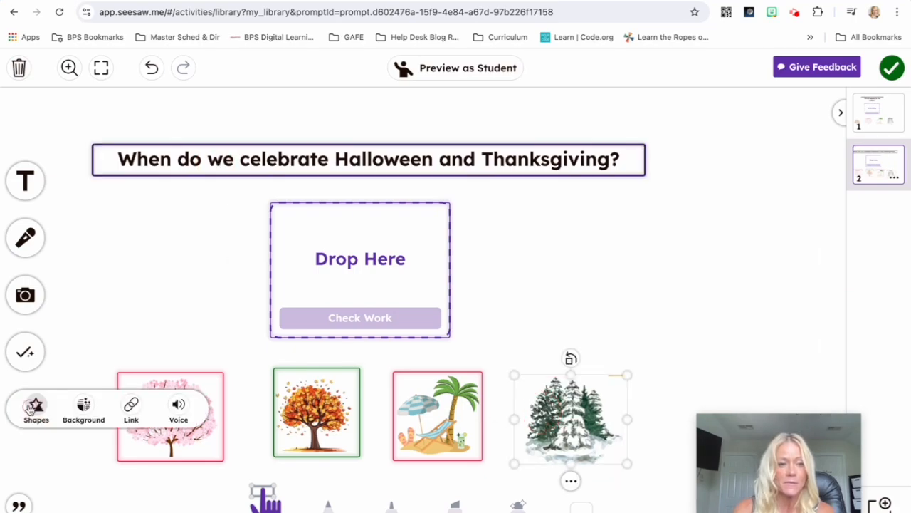
left_click(83, 407)
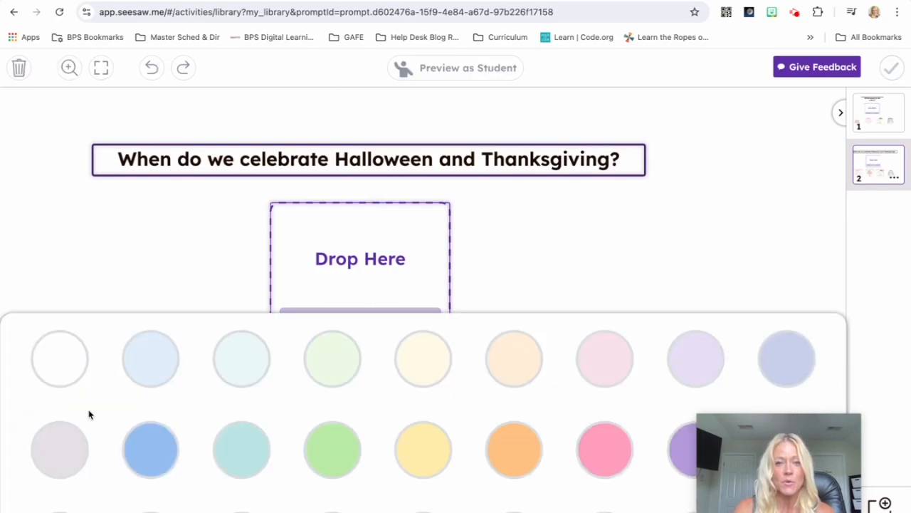
left_click(520, 382)
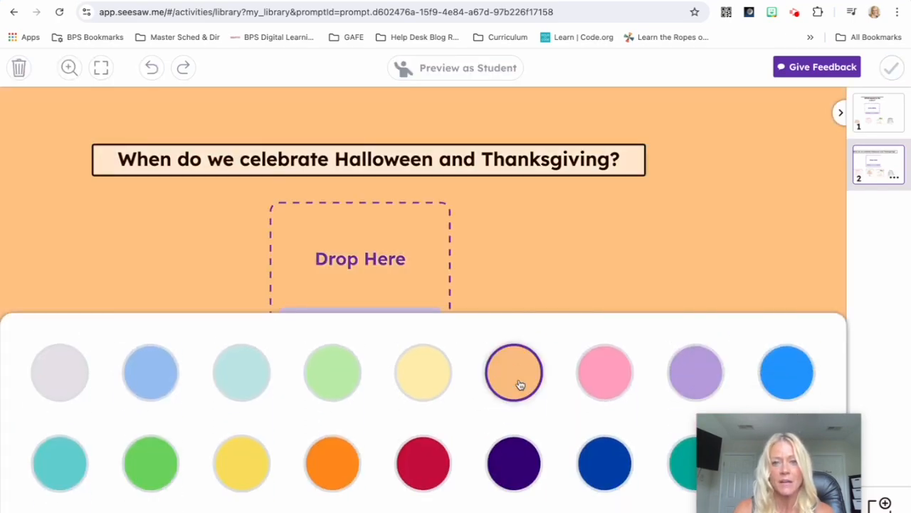
left_click(637, 226)
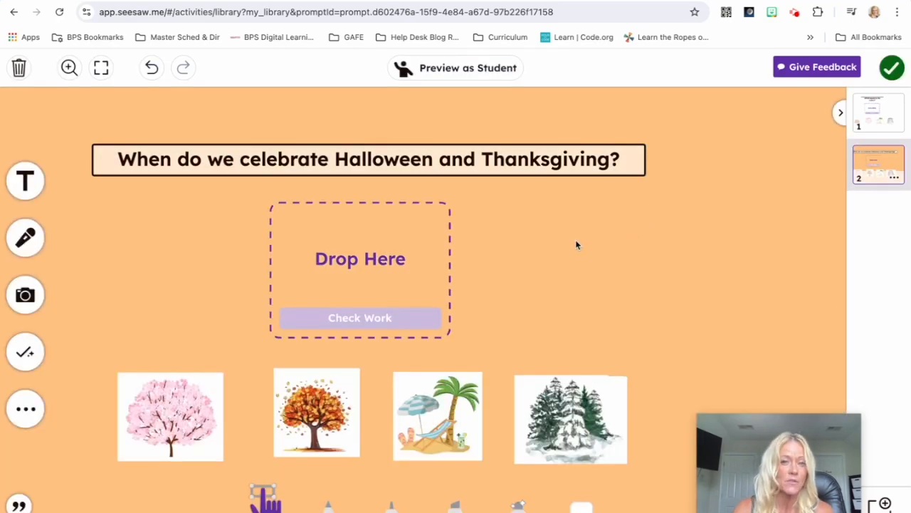
Change the drop zone's outline and text color to black
left_click(424, 264)
left_click_drag(828, 285, 423, 314)
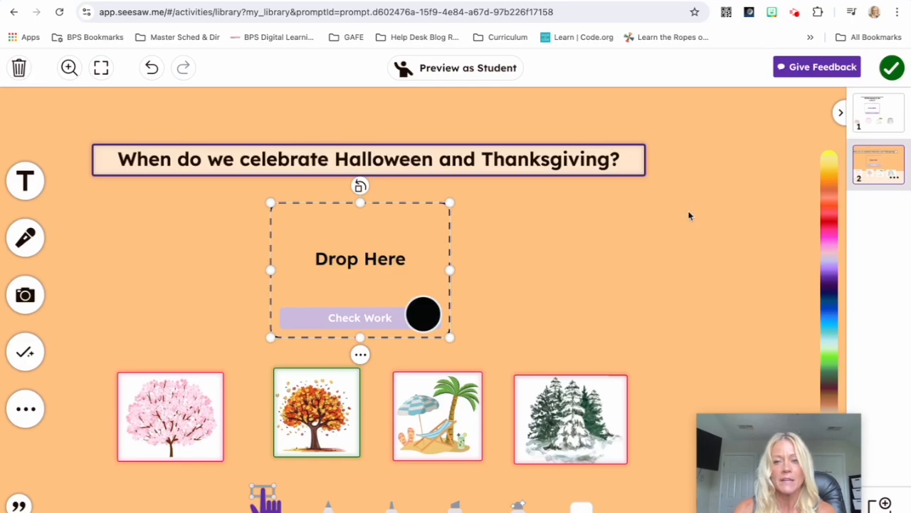
left_click(689, 276)
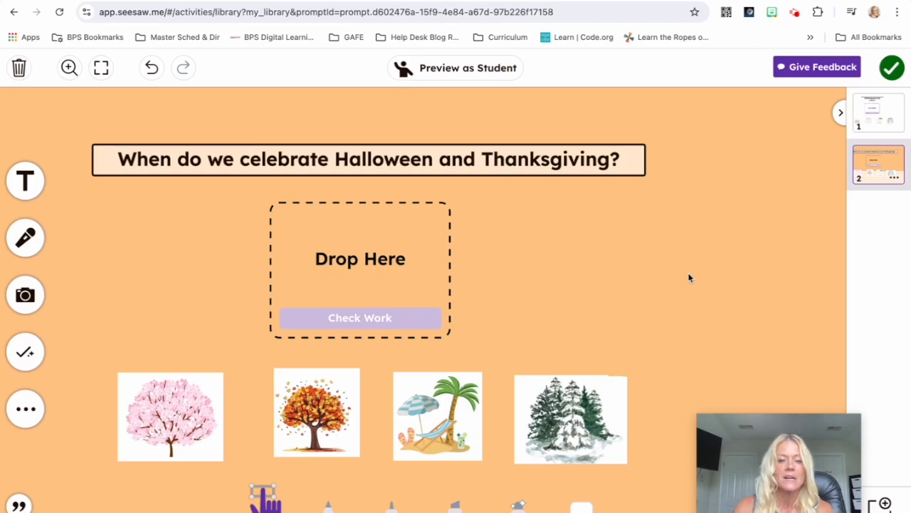
Test the orange tree as the answer in the drop zone, check the work, and return it to the picture row
left_click_drag(340, 430, 375, 270)
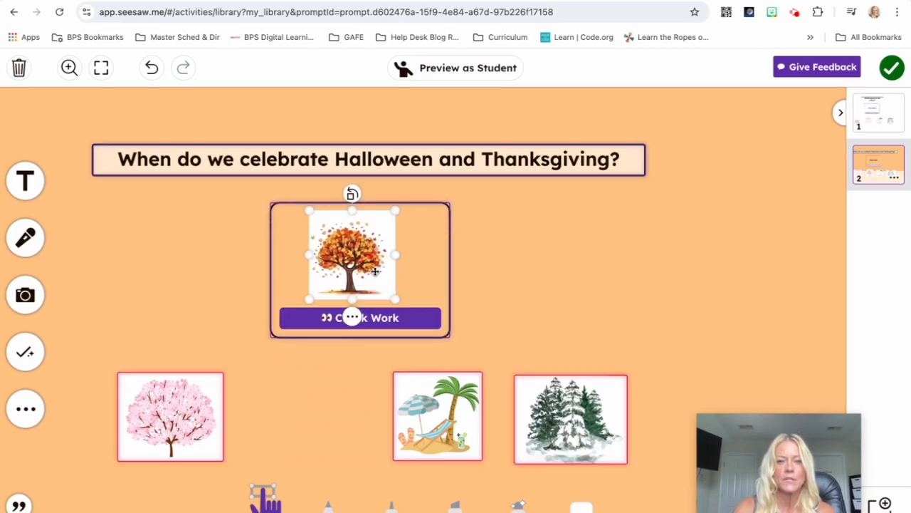
left_click(311, 324)
left_click_drag(354, 245, 320, 413)
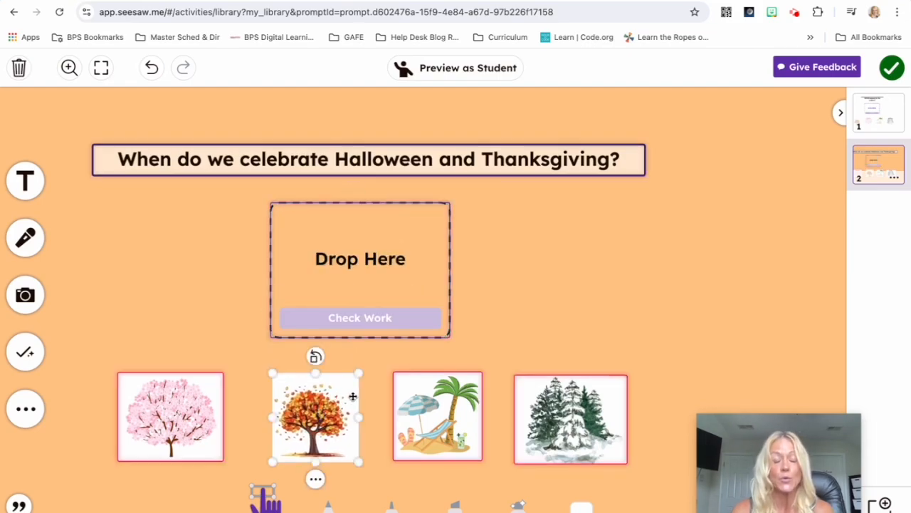